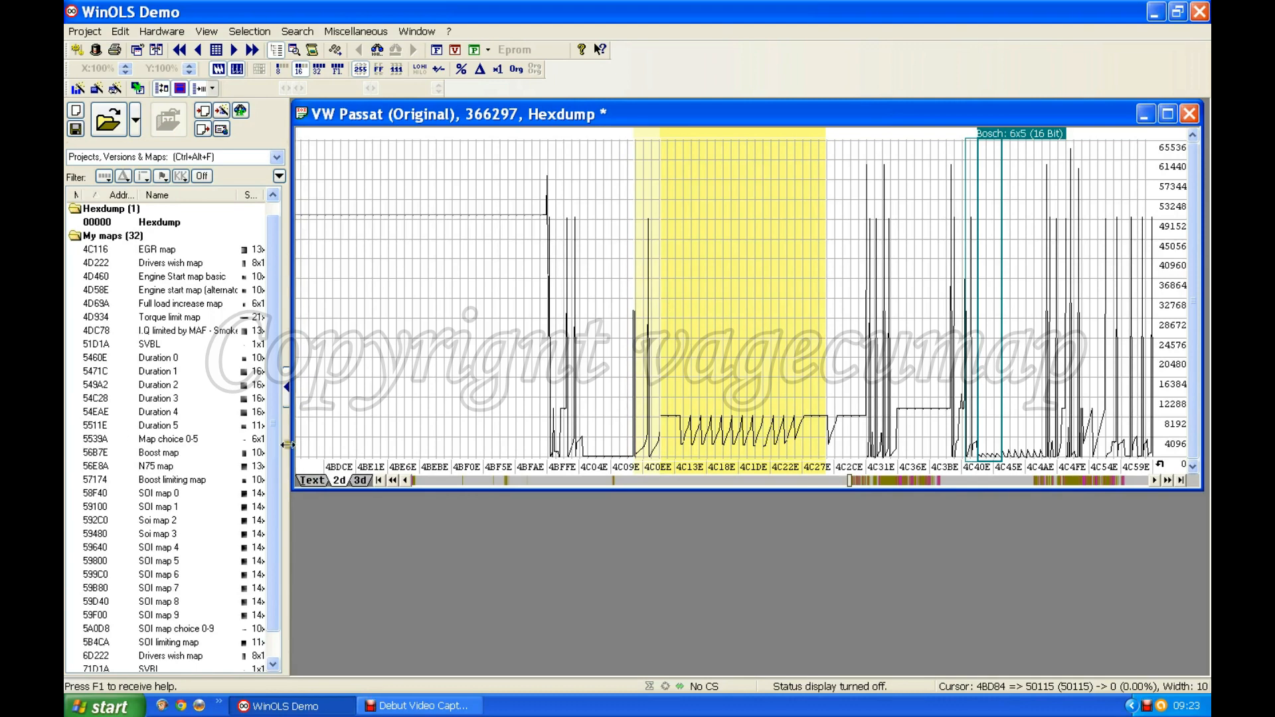
Step: Show the hexdump as text and bring the EGR map data around address 4C116 into view
click(312, 481)
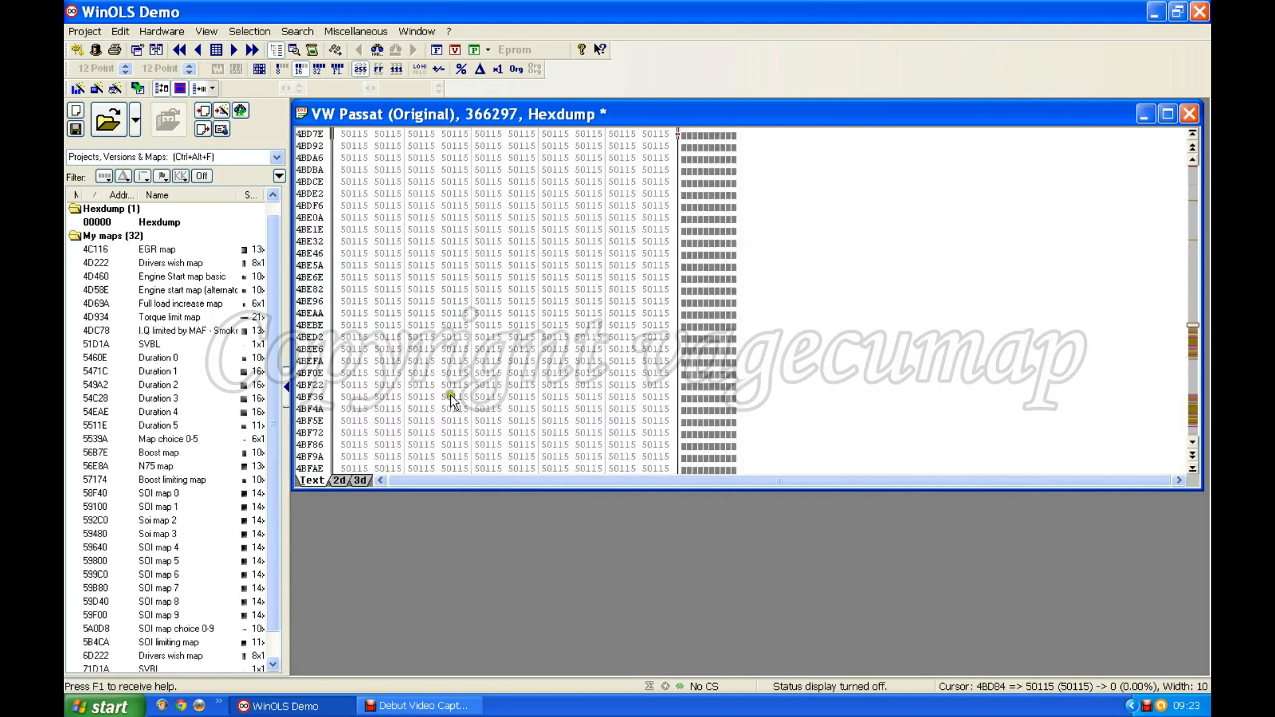
scroll(555, 322, down, 10)
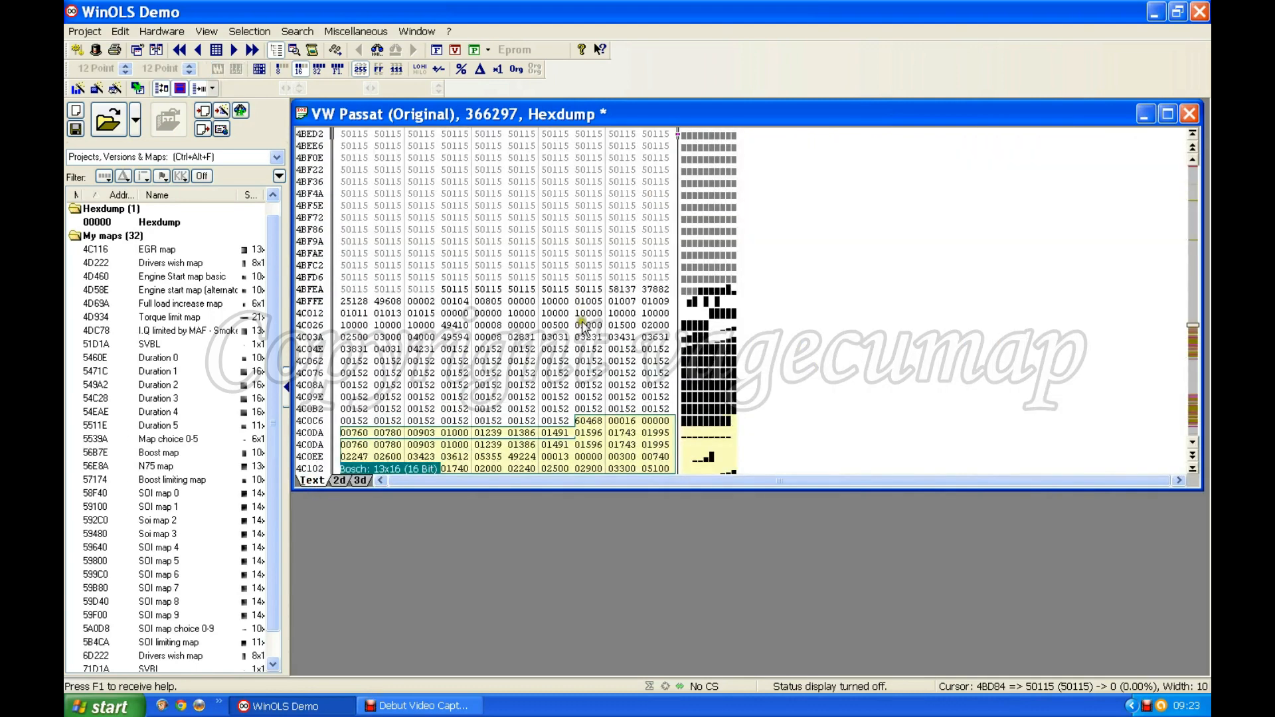
scroll(587, 327, down, 3)
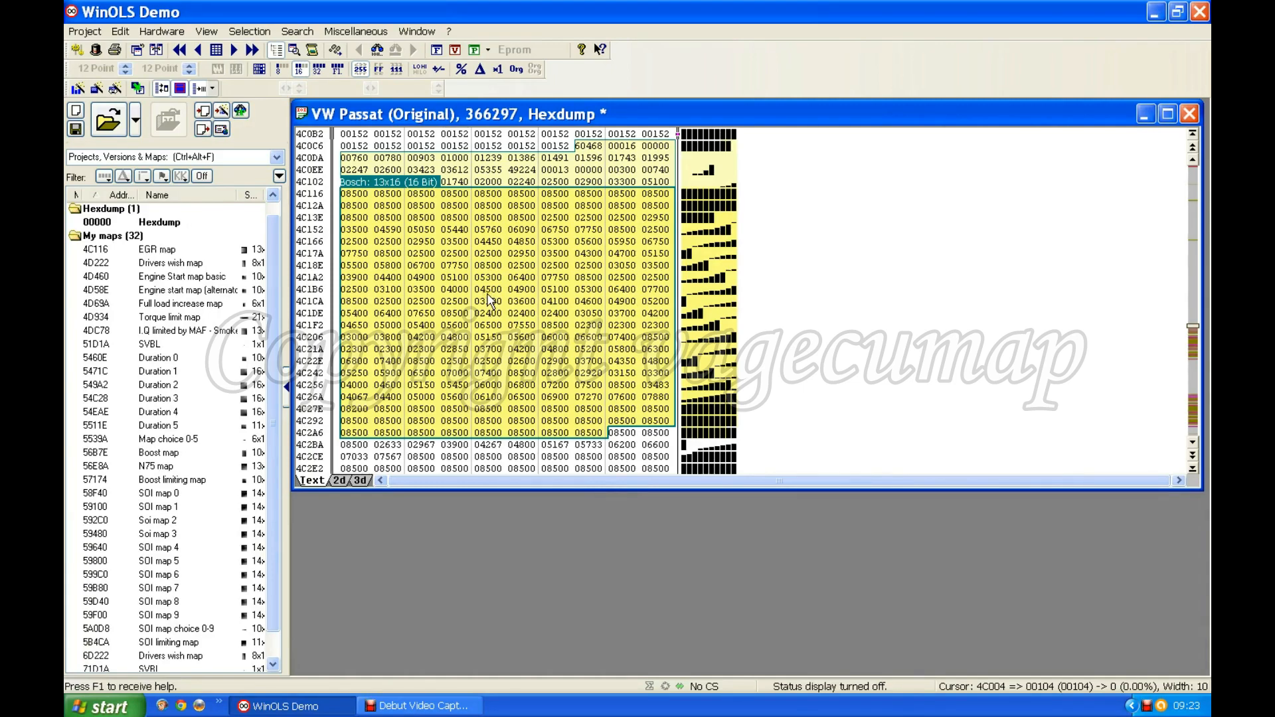
Step: Shift the hexdump values sideways so that the first row starts at address 4C0AE
key(ctrl+Right)
key(ctrl+Right)
key(ctrl+Right)
key(ctrl+Right)
key(ctrl+Right)
key(ctrl+Right)
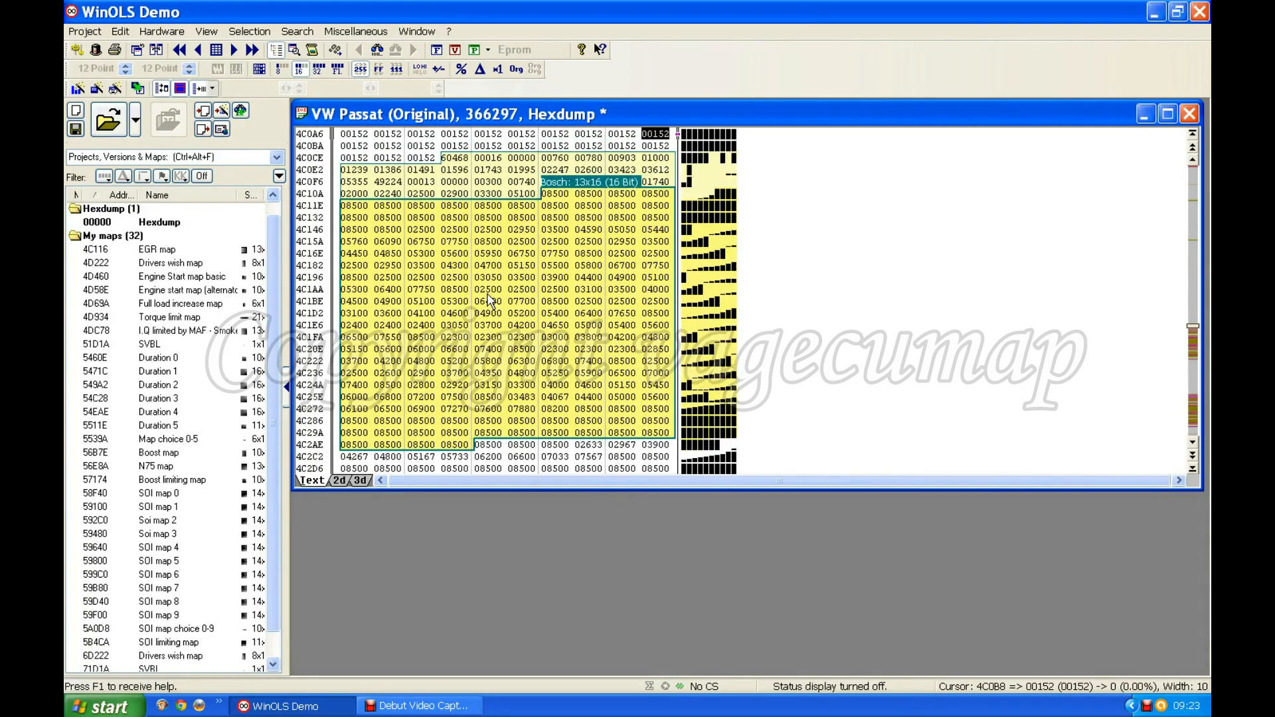
key(ctrl+Left)
key(ctrl+Left)
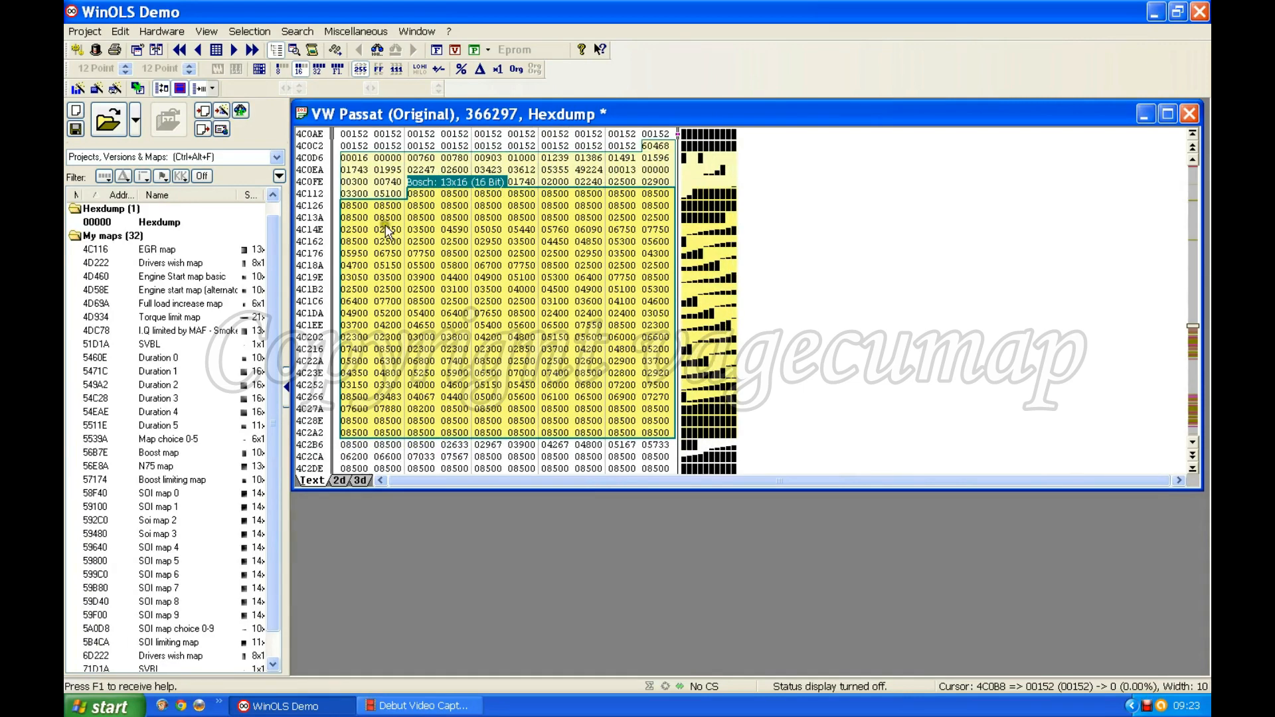
Step: Widen the hexdump to 14 columns and select the EGR map's first value at address 4C116
click(200, 89)
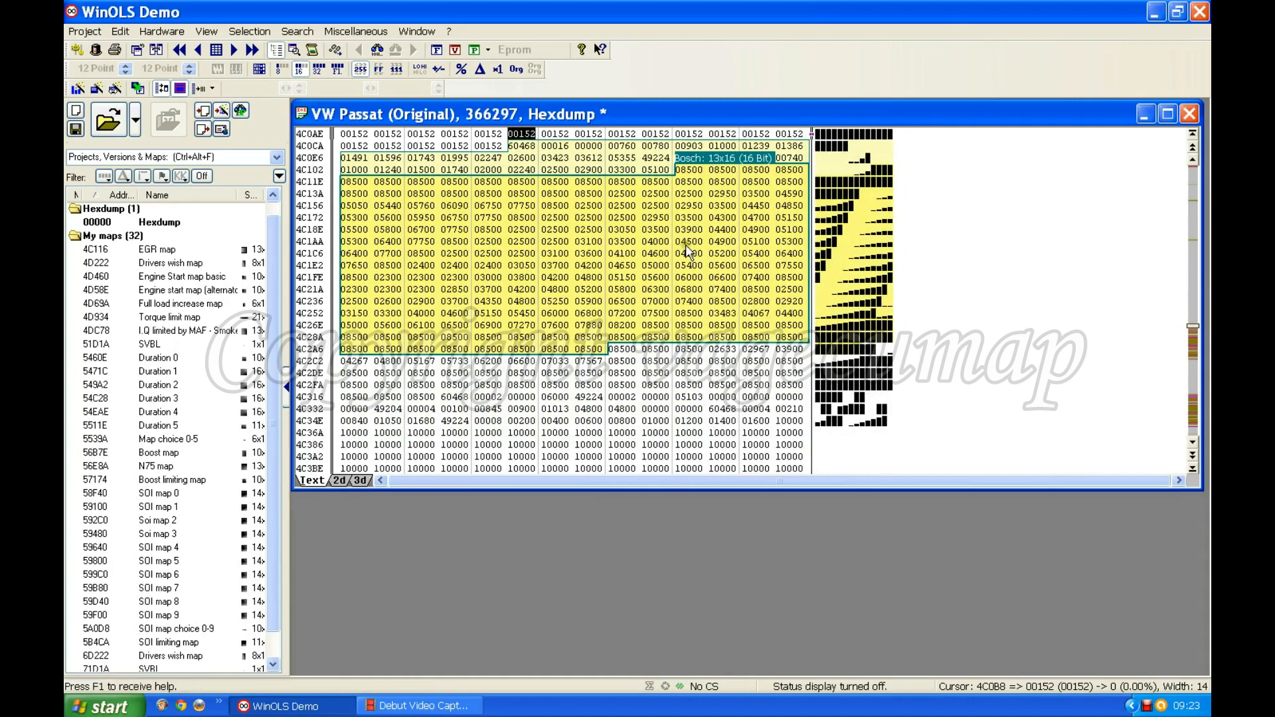
click(505, 240)
click(674, 248)
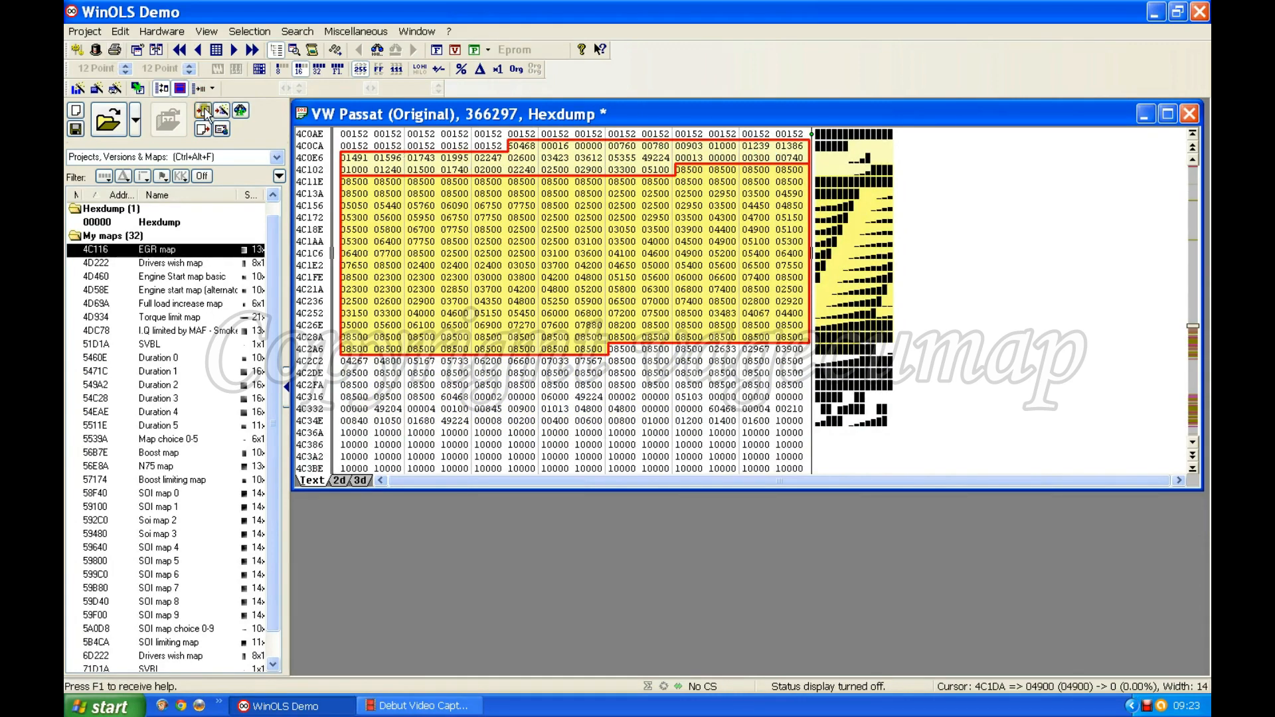
click(201, 89)
click(587, 245)
click(575, 230)
click(566, 273)
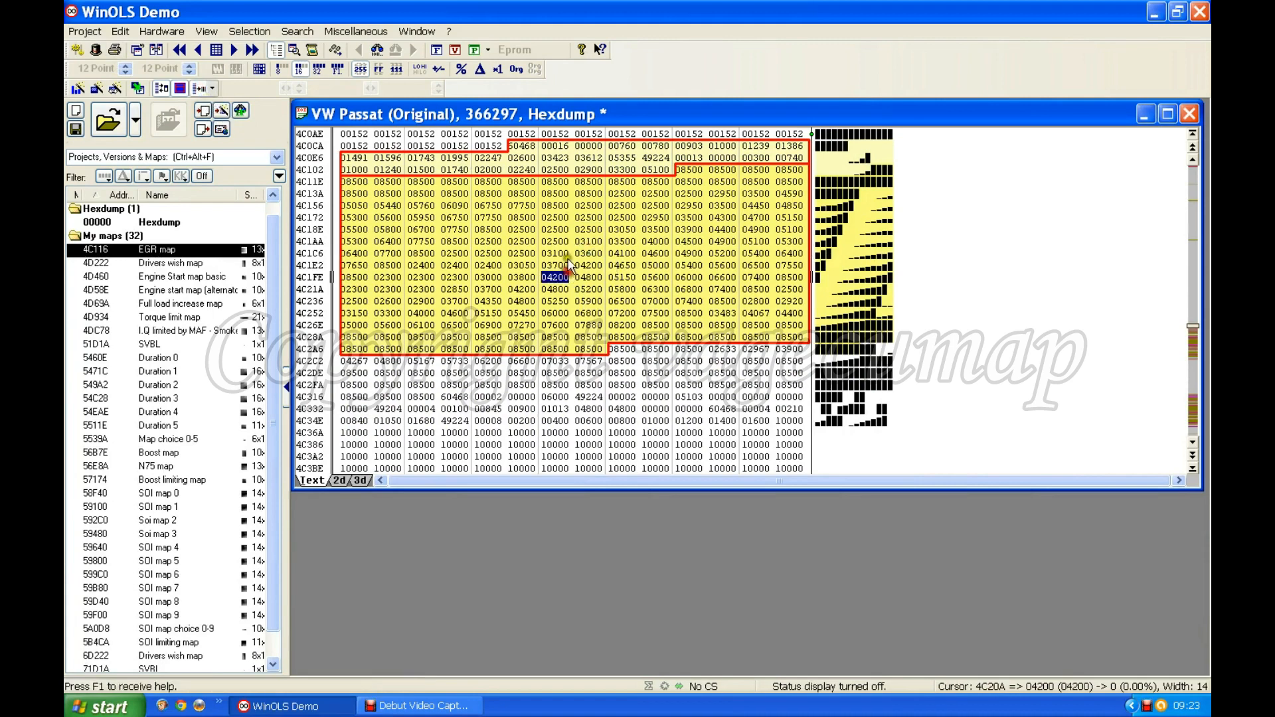
click(684, 170)
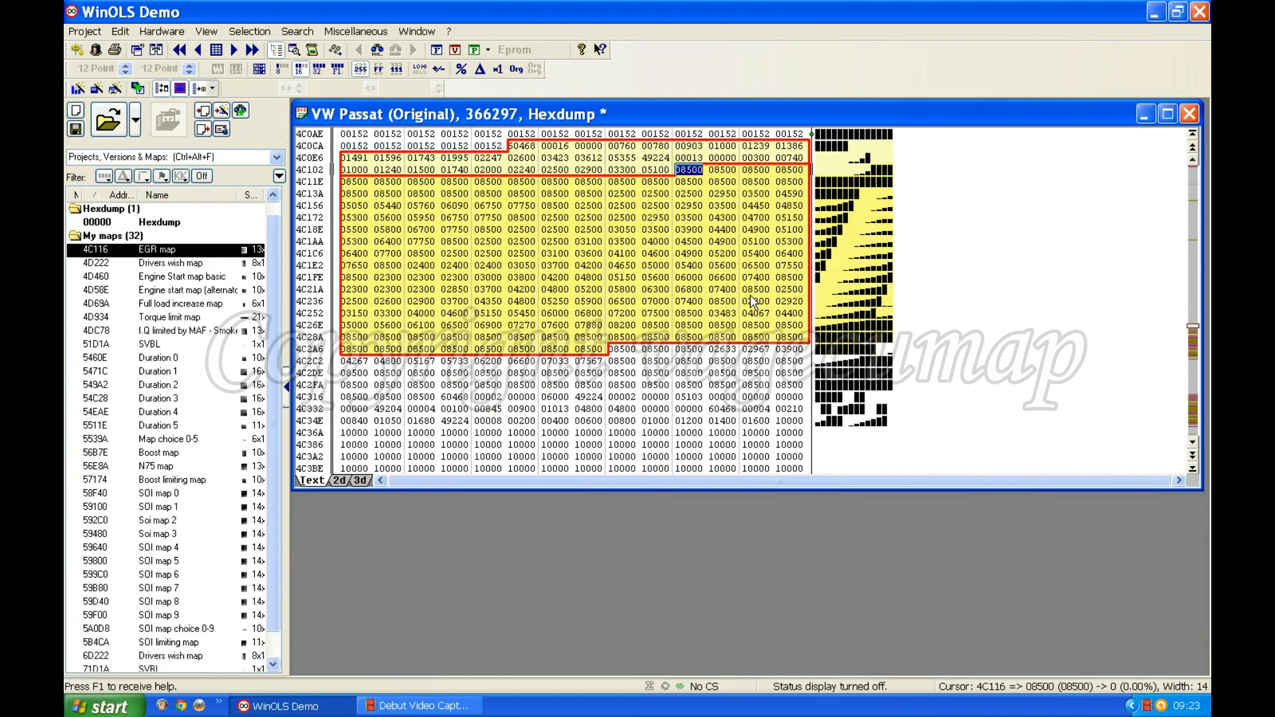
Step: Shift the 14-column hexdump until the EGR map's first value at 4C116 starts a row
key(ctrl+Left)
key(ctrl+Left)
key(ctrl+Left)
key(ctrl+Left)
key(ctrl+Left)
key(ctrl+Left)
key(ctrl+Left)
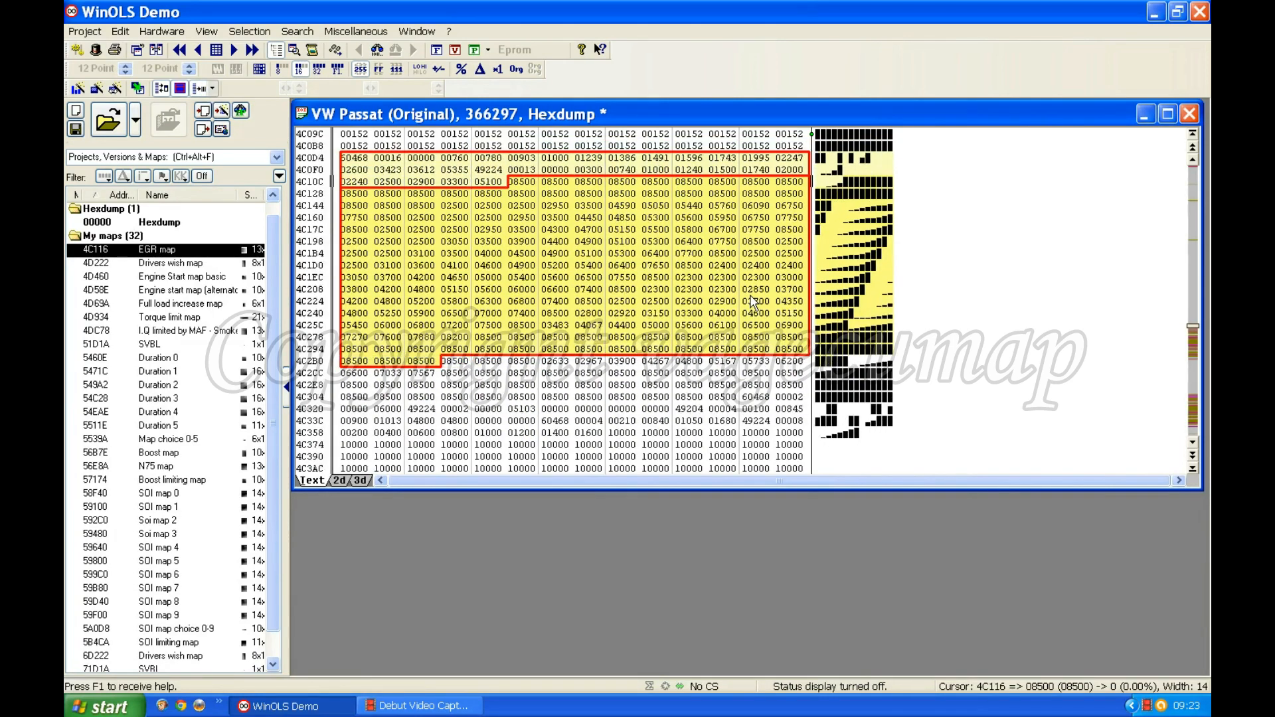
key(ctrl+Left)
key(ctrl+Left)
key(ctrl+Left)
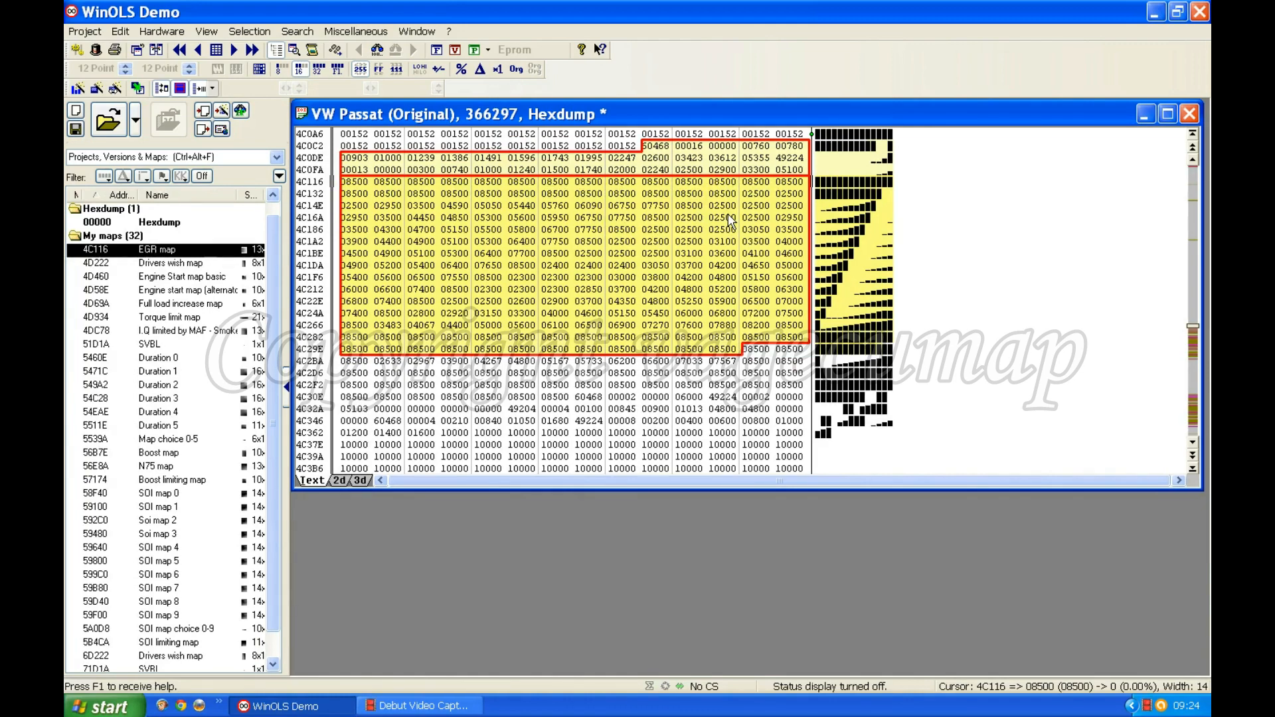
Step: Set the hexdump width to 13 columns and realign it so that the EGR map starts a row at 4C116
key(w)
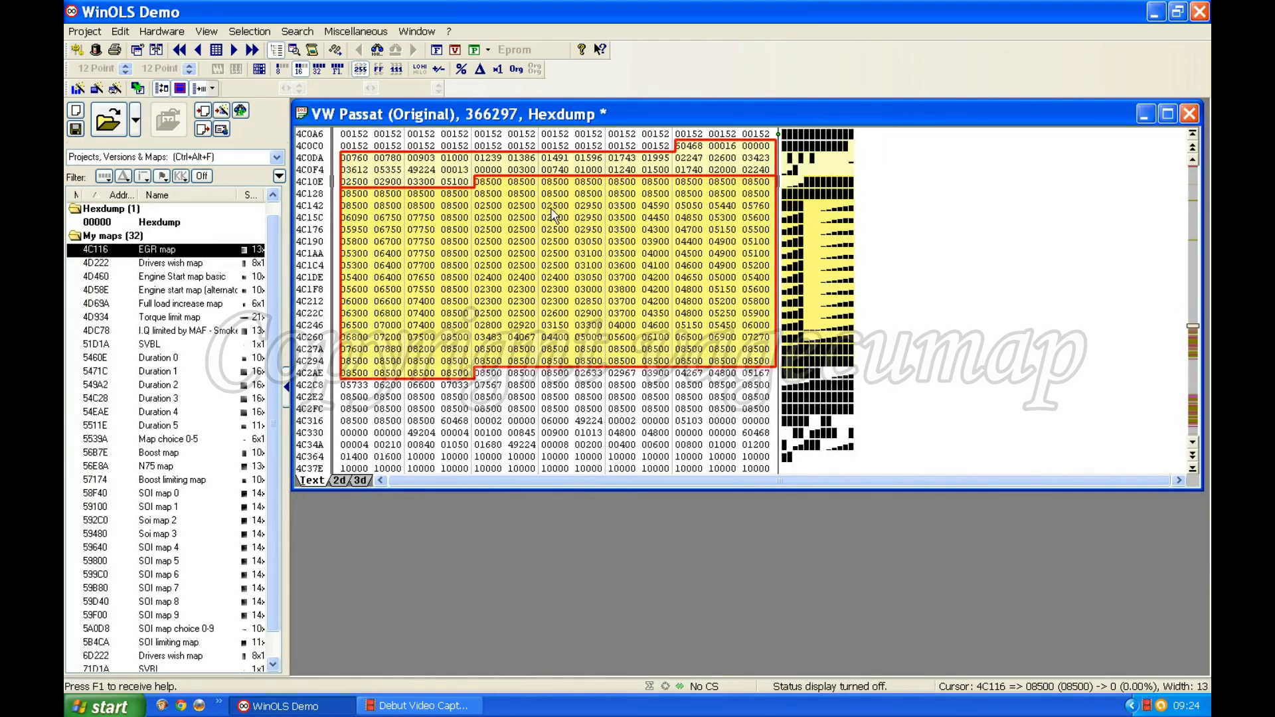
key(ctrl+Right)
key(ctrl+Right)
key(ctrl+Right)
key(ctrl+Right)
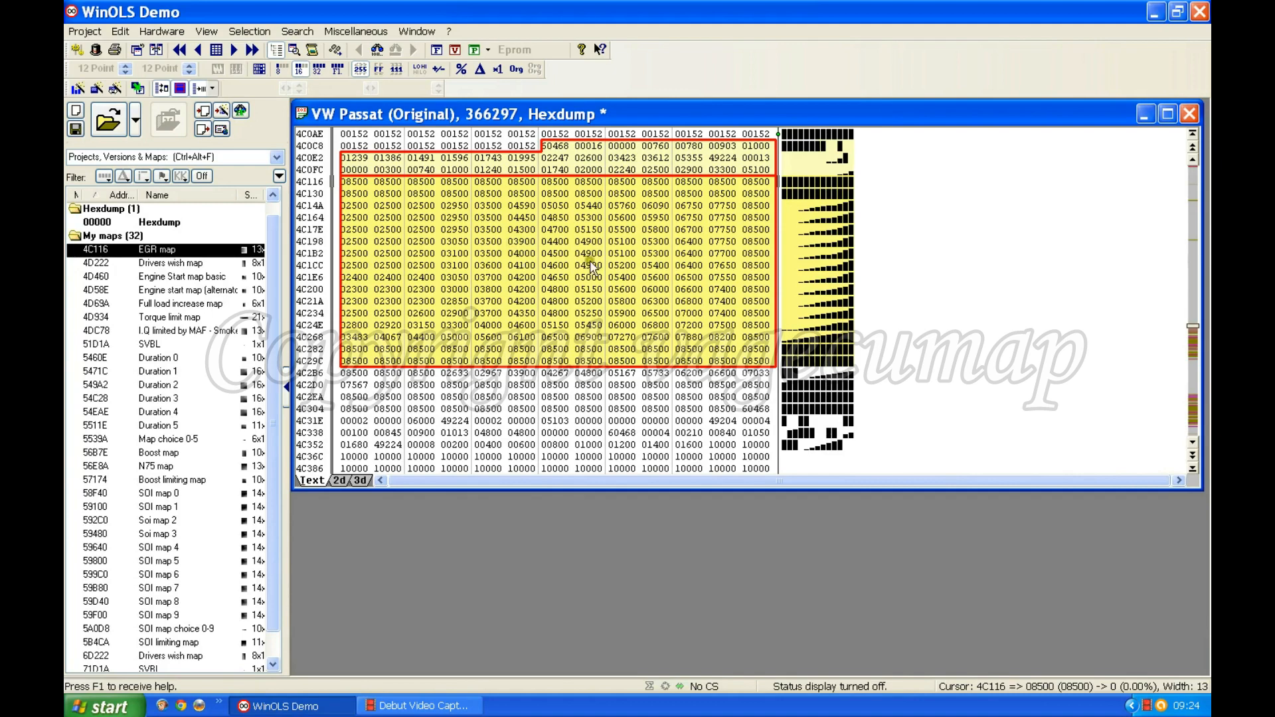
Step: Open the EGR map in its own window, then move it up slightly and enlarge it
double_click(513, 258)
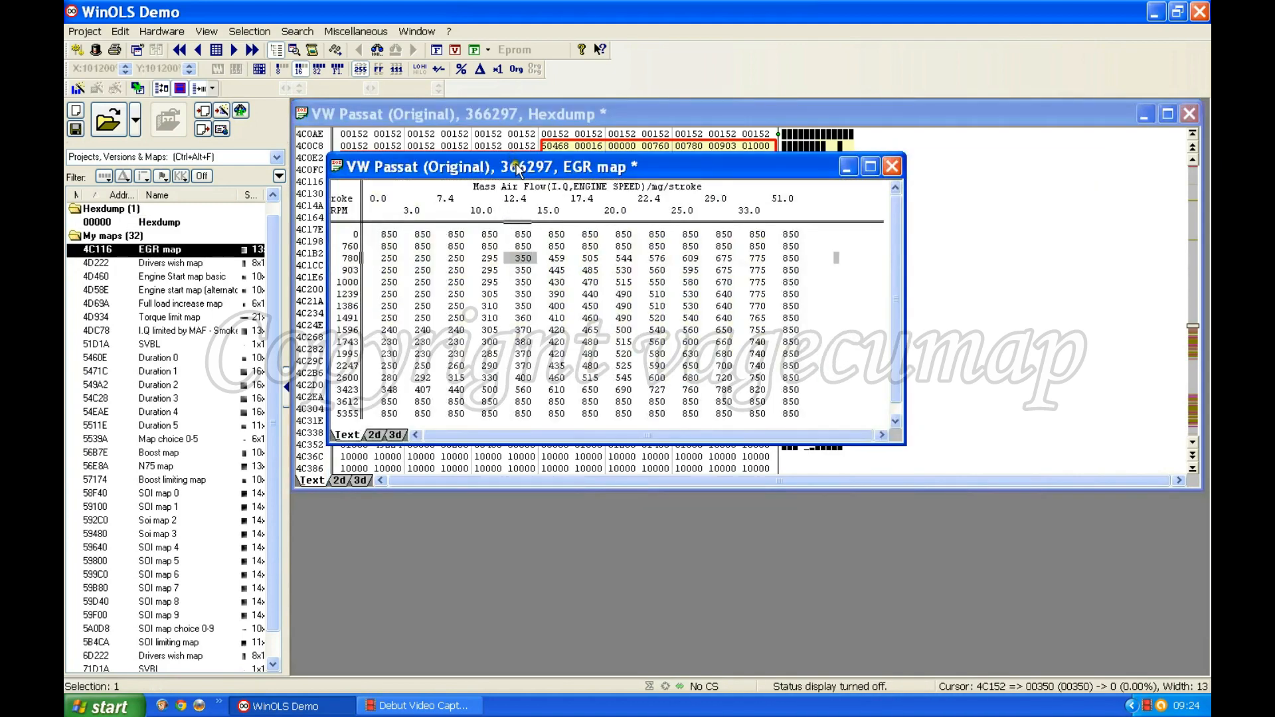
drag(518, 170, 518, 155)
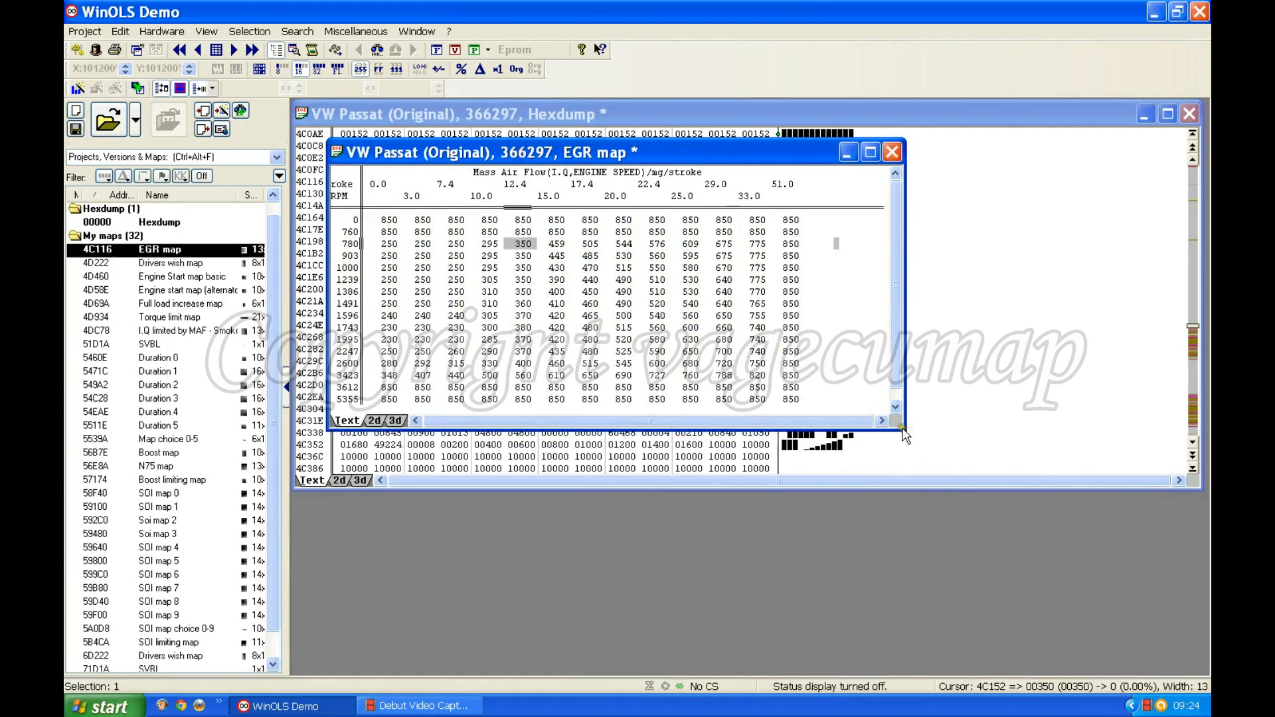
drag(904, 435, 949, 471)
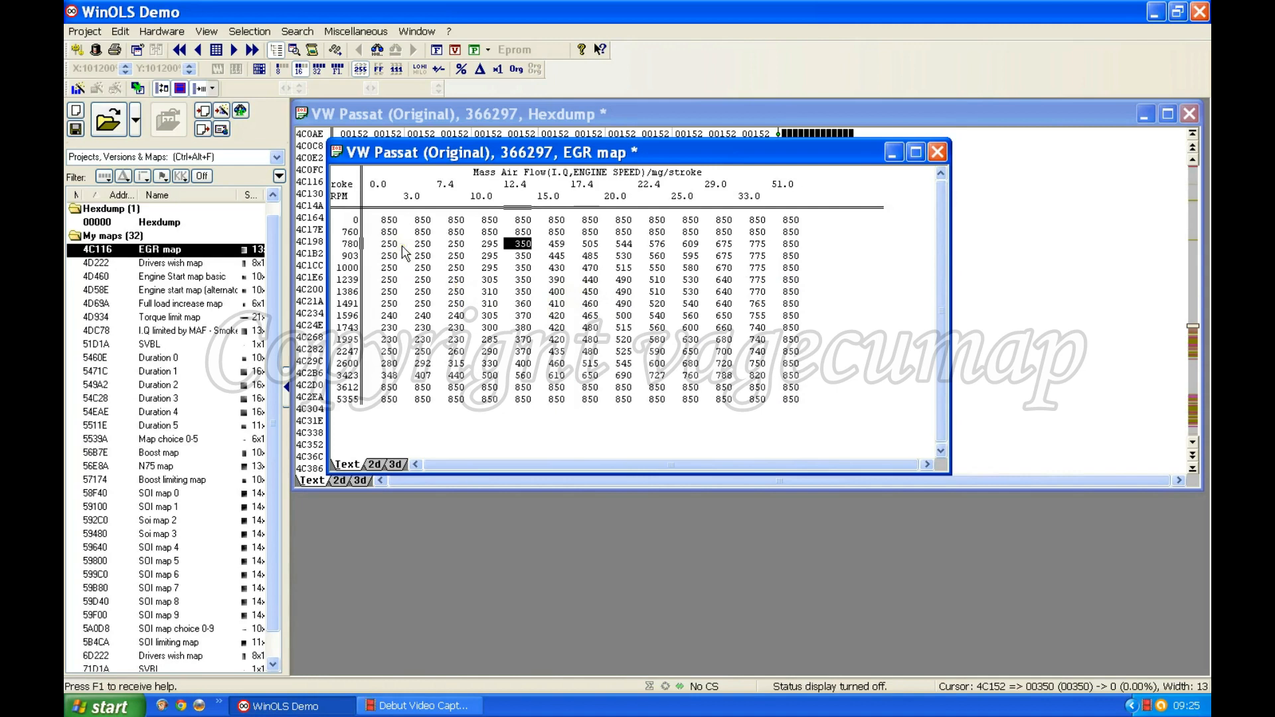
Step: Using Consecutive selection mode, select the EGR map cells from the first cell through 20.0 mg/stroke at 1596 RPM, then clear the selection
click(390, 222)
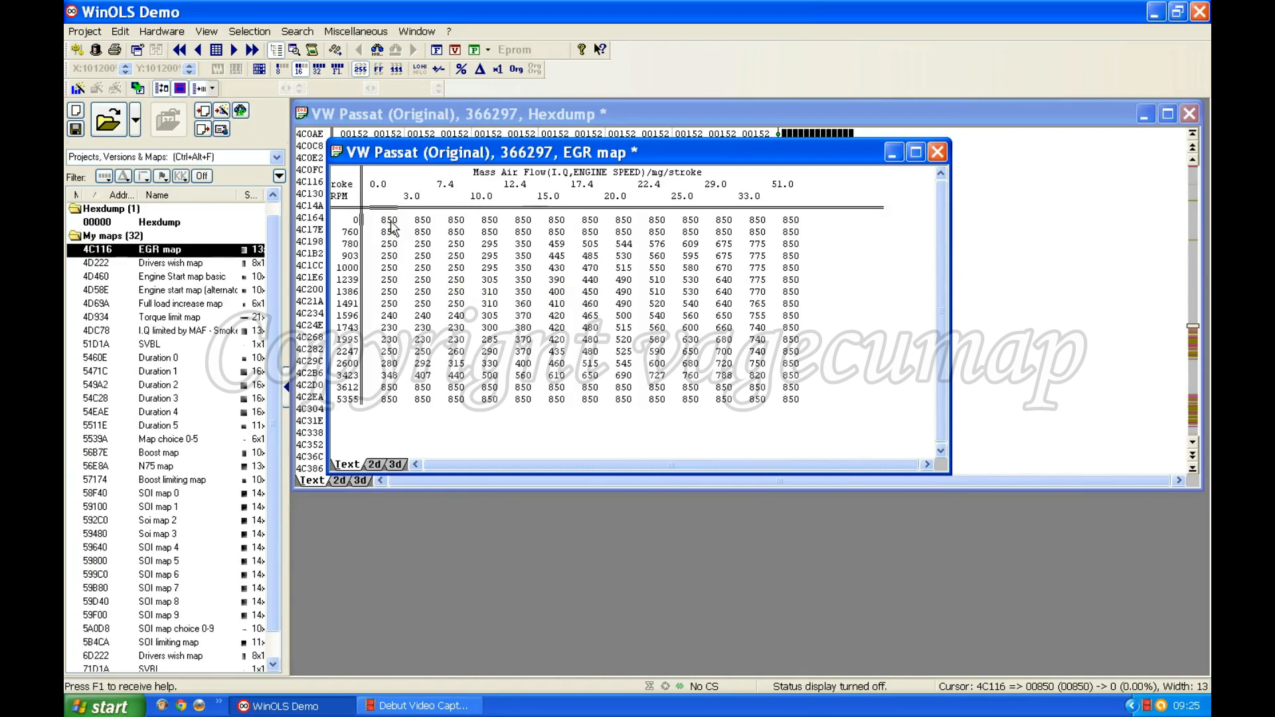
click(257, 33)
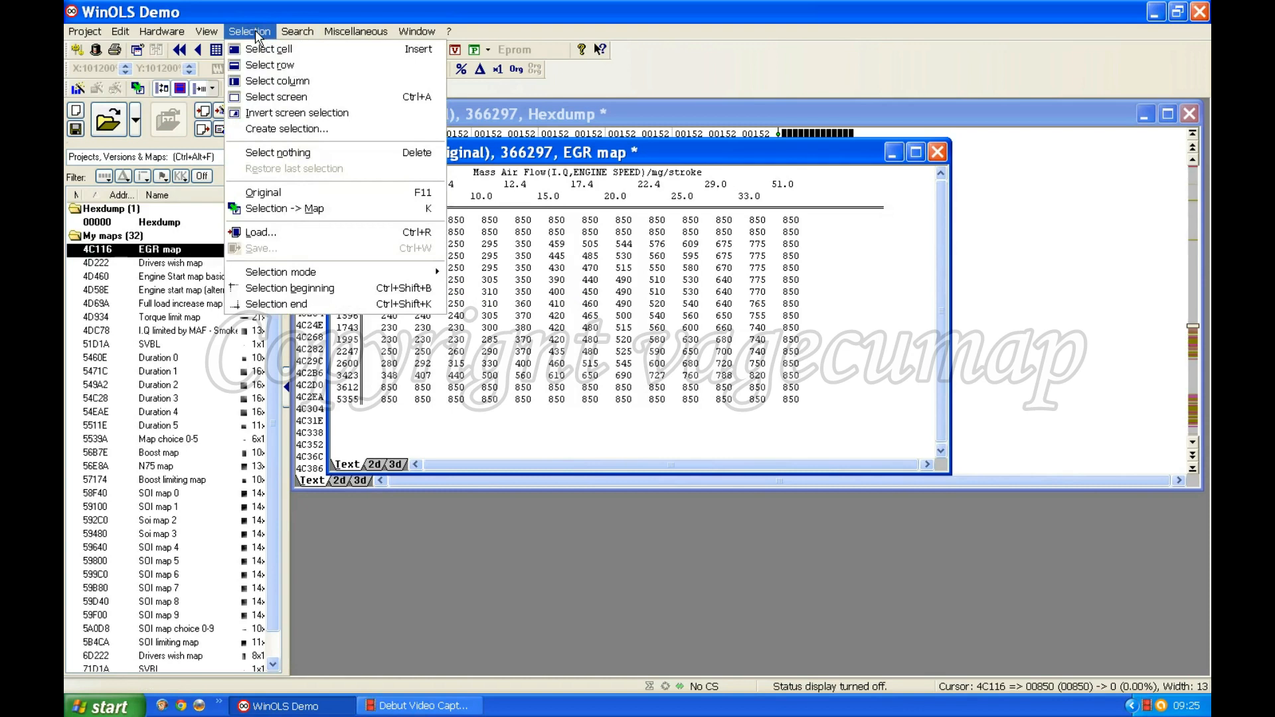
click(273, 154)
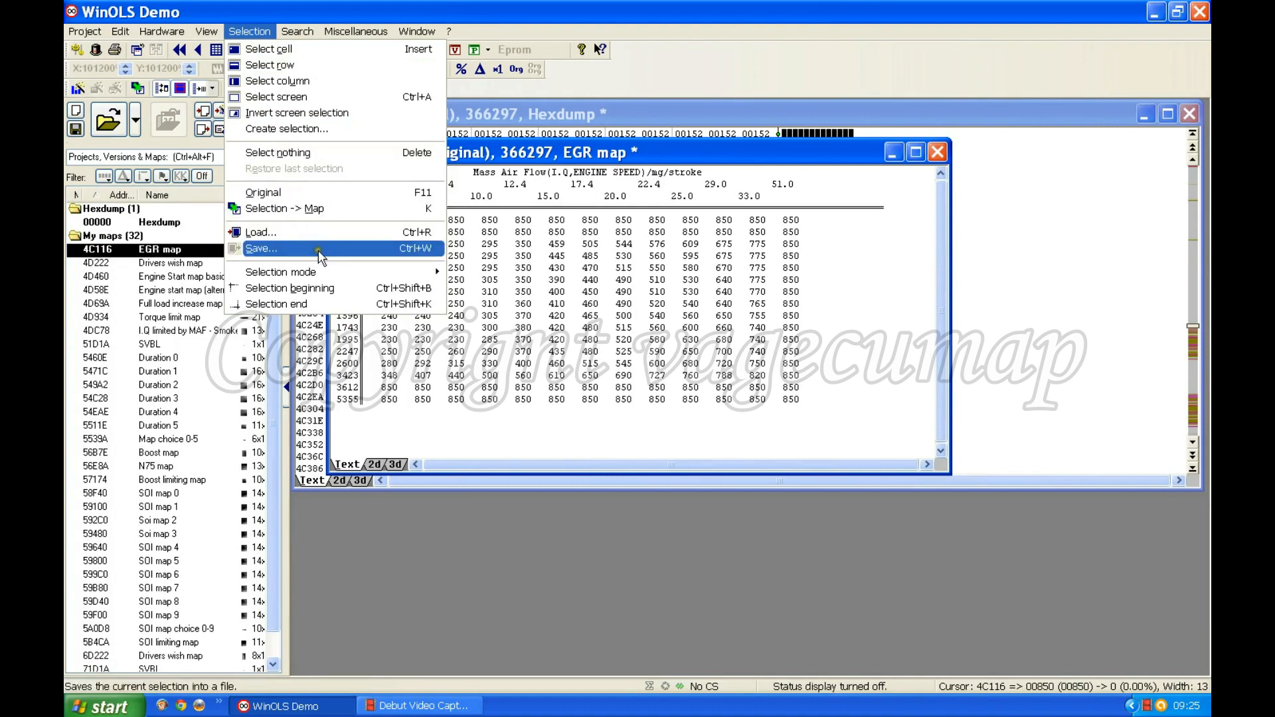
mouse_move(328, 275)
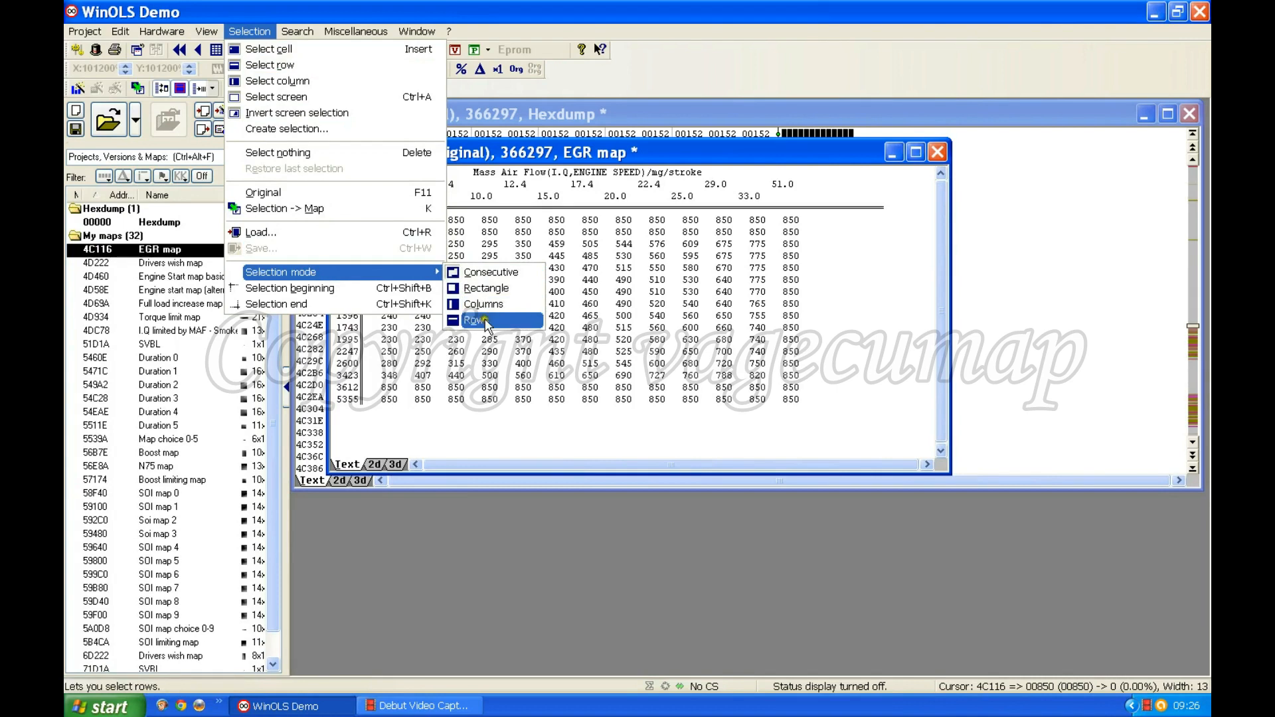
click(486, 275)
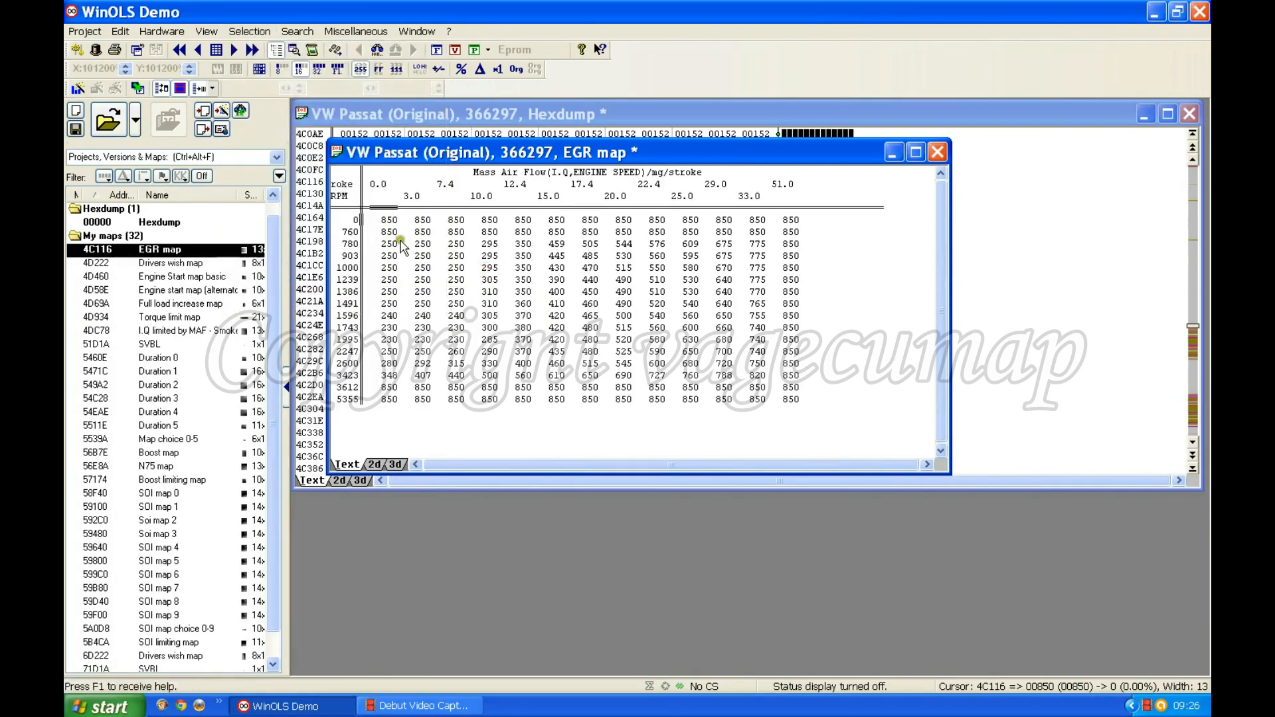
drag(392, 225, 556, 259)
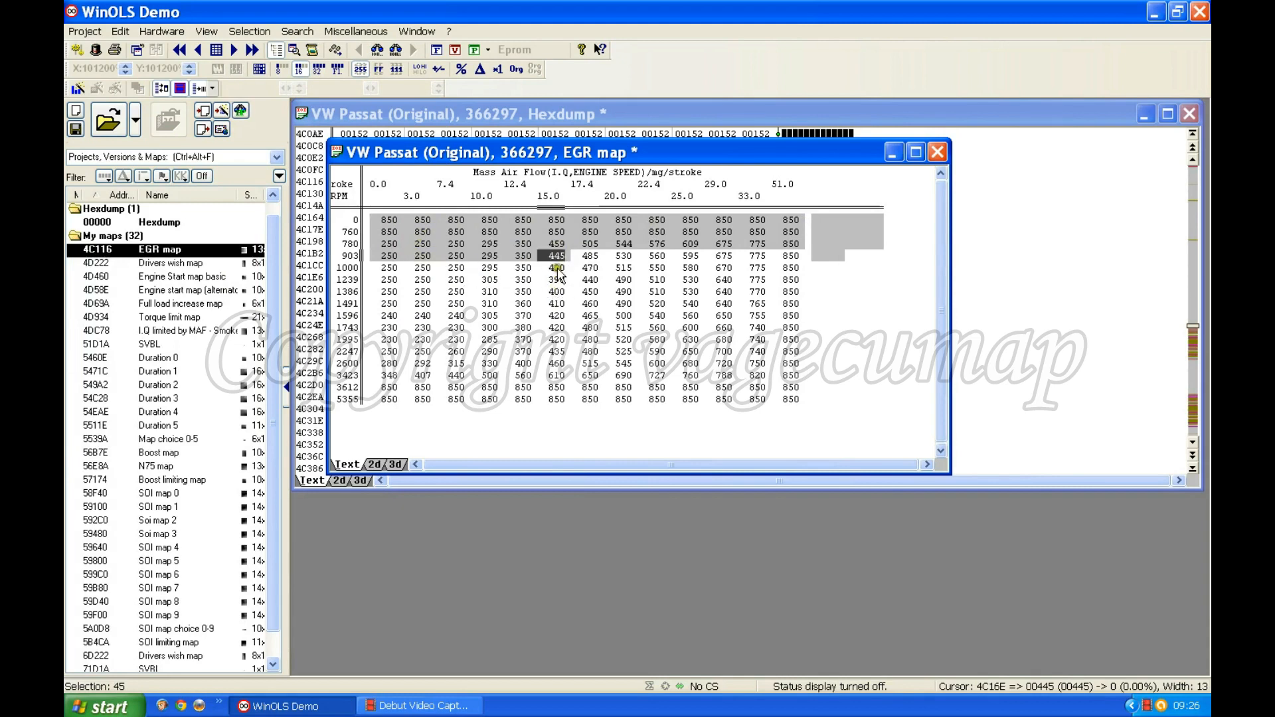
drag(558, 256, 616, 319)
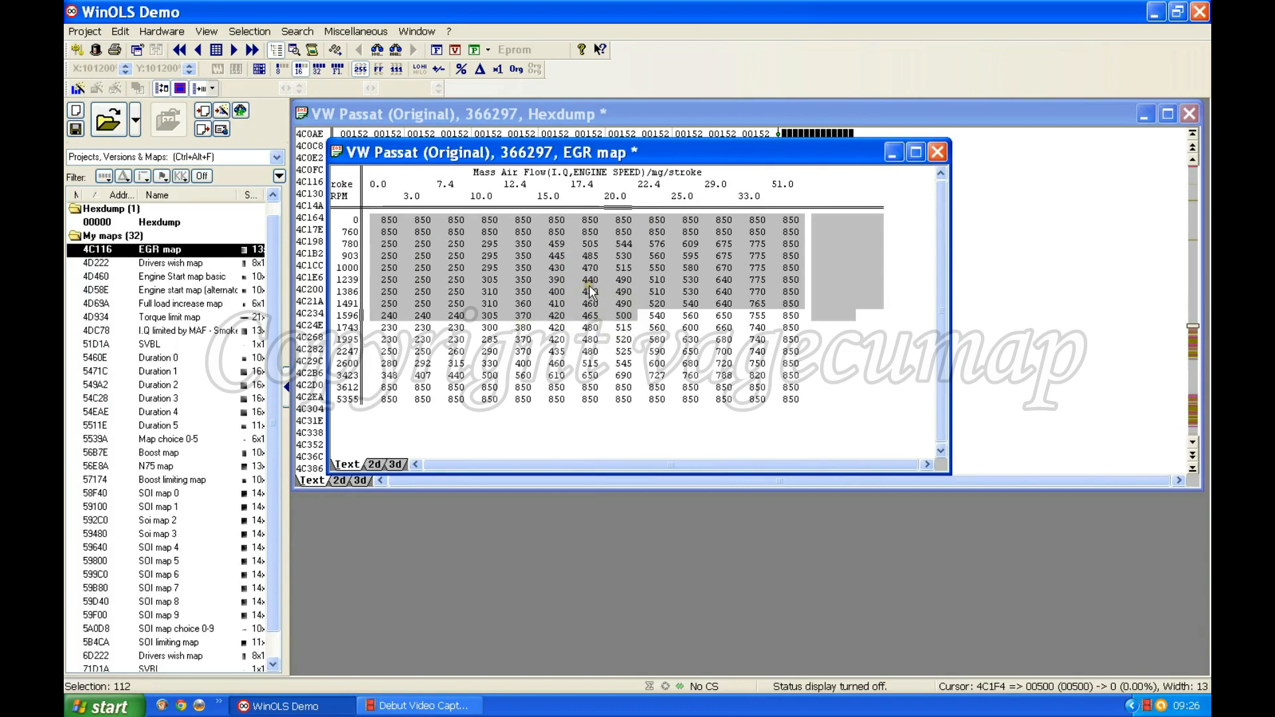
key(Escape)
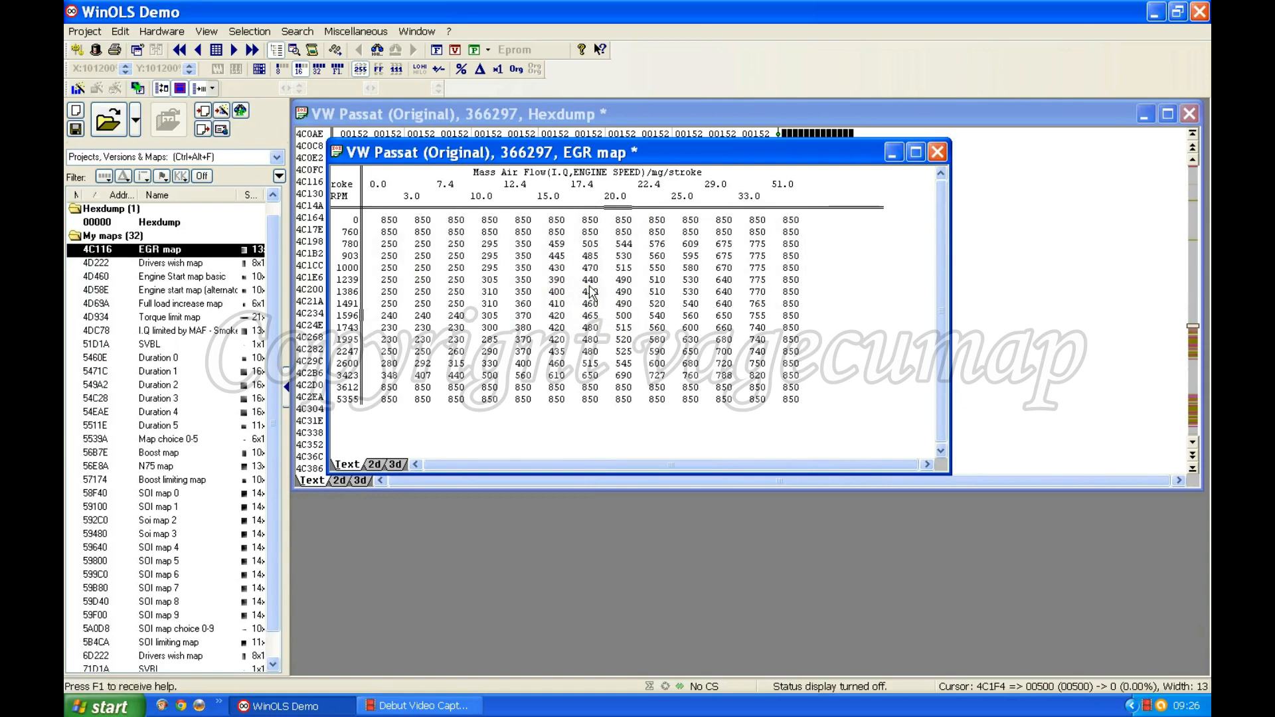
Step: In Rectangle selection mode, select blocks 0.0–7.4 by 0–1239 RPM and 22.4–51.0 by 2247–5355 RPM, then clear the selection
click(254, 32)
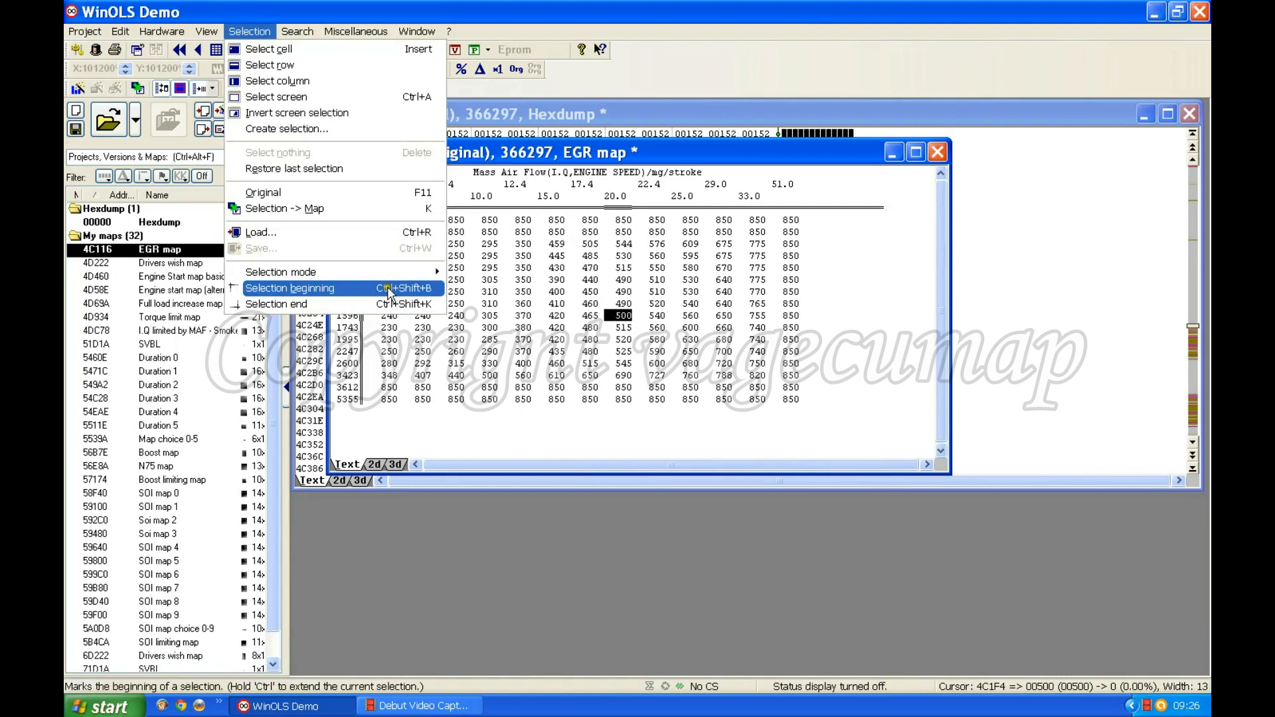
mouse_move(389, 278)
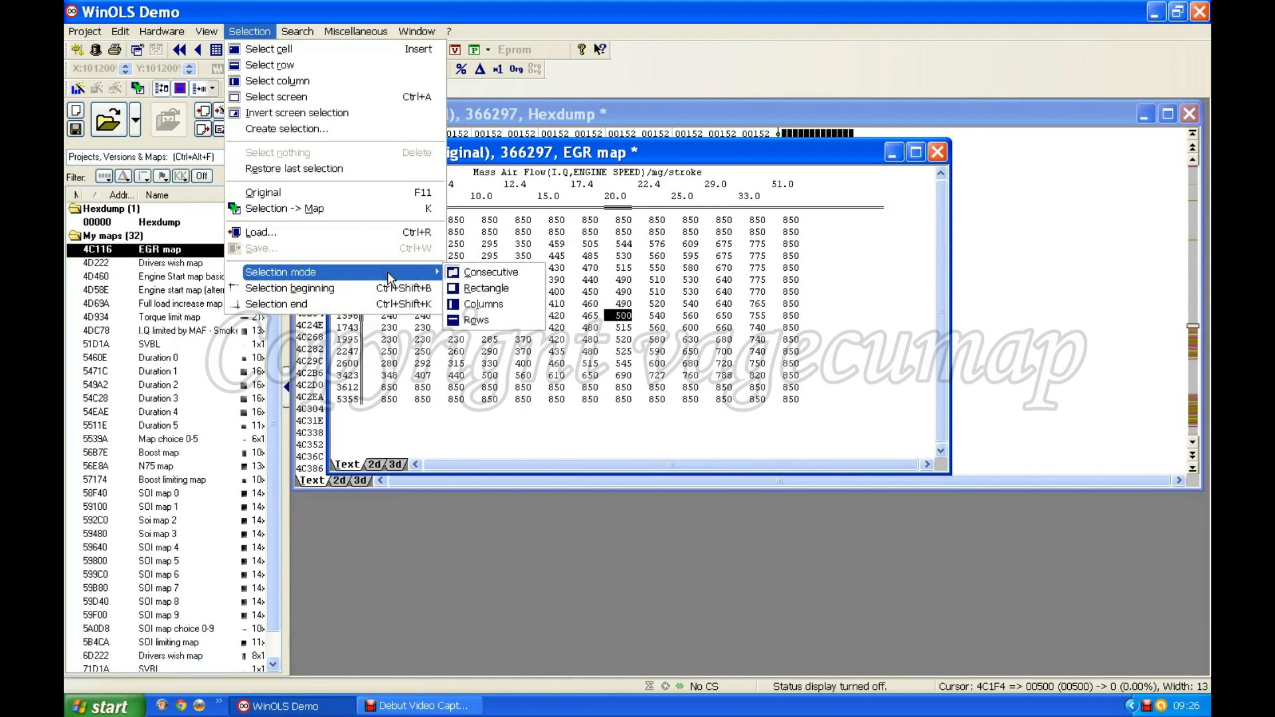
click(506, 287)
drag(389, 220, 445, 279)
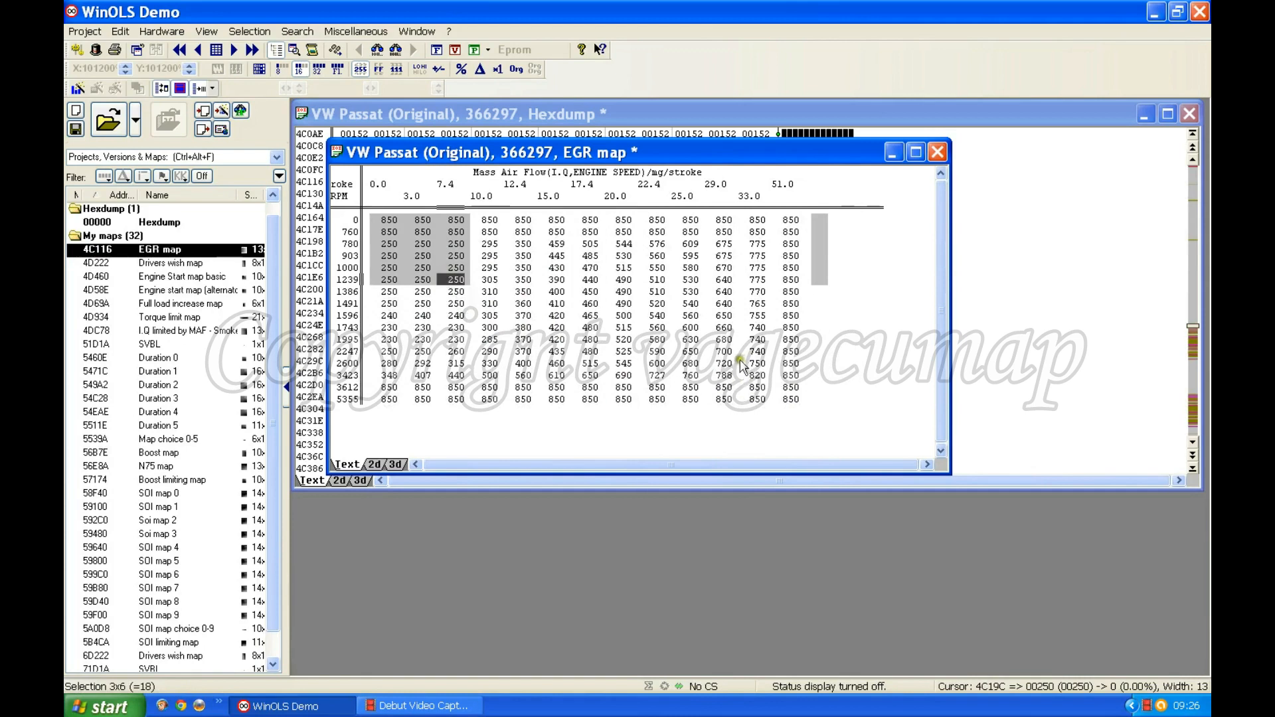
click(656, 352)
drag(658, 361, 804, 416)
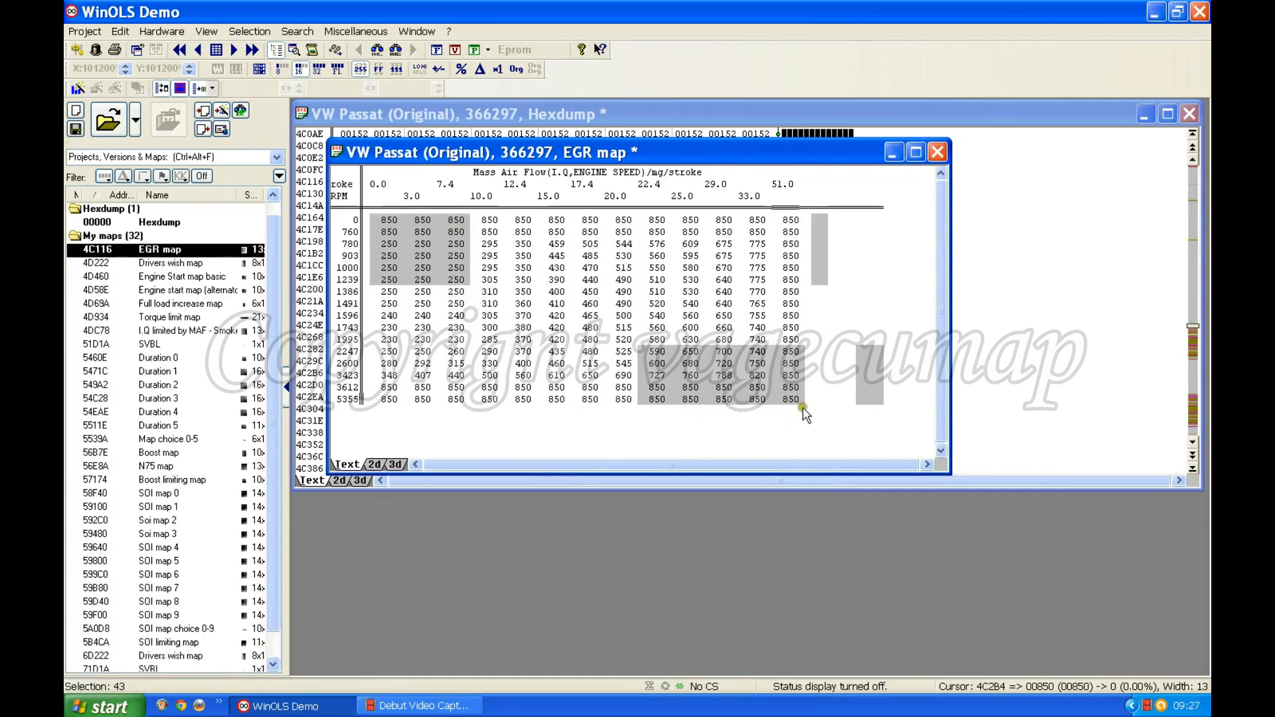
click(759, 445)
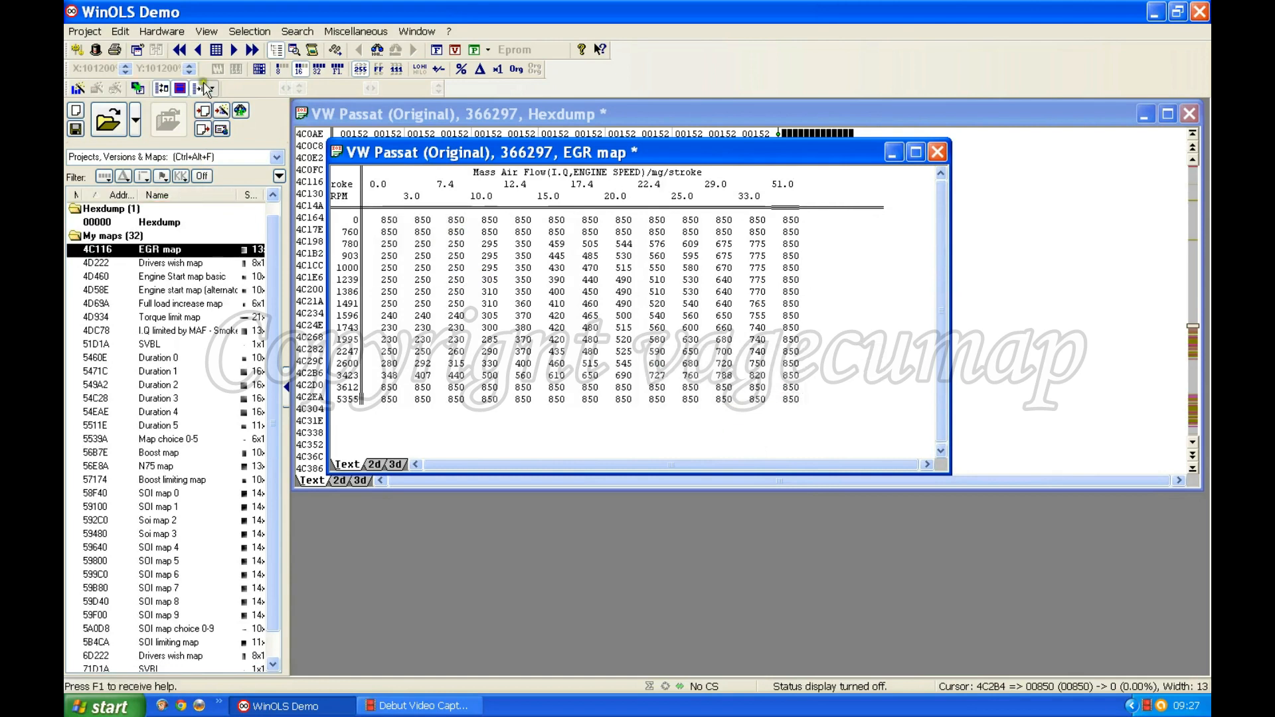
Step: Using Columns selection mode, select the EGR map's whole 0.0 mg/stroke column, then clear the selection
click(249, 31)
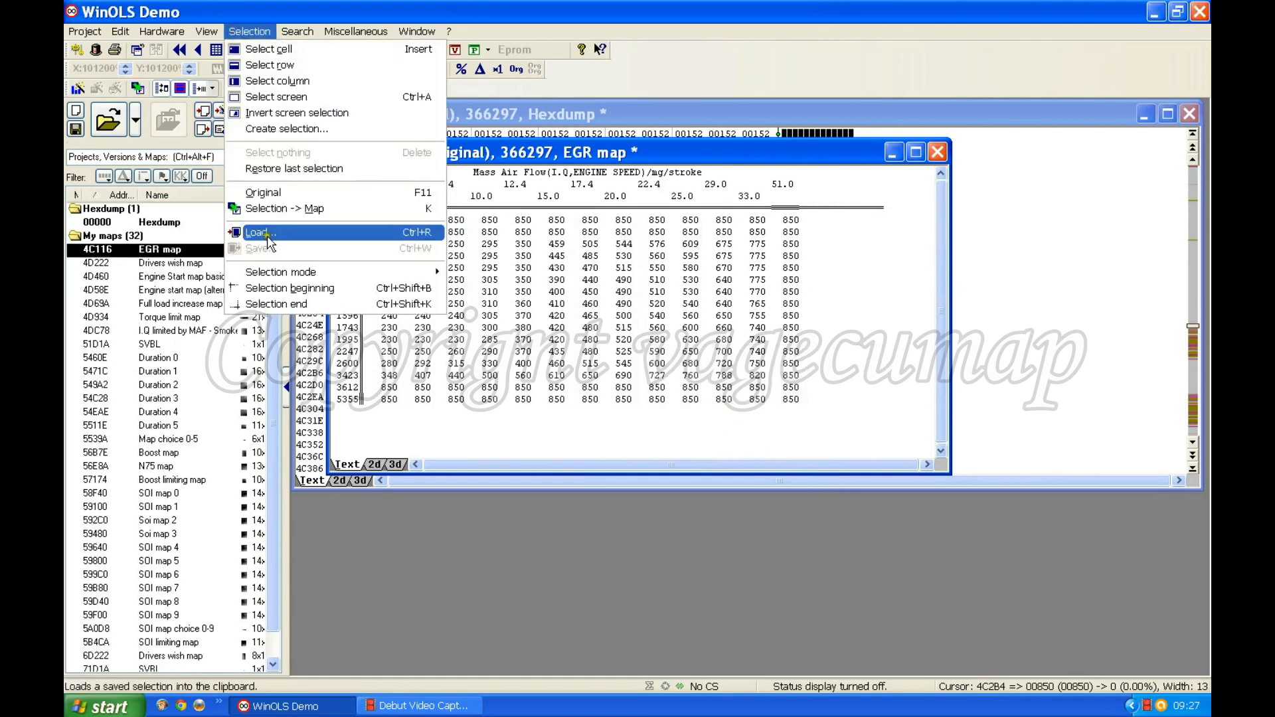
mouse_move(326, 279)
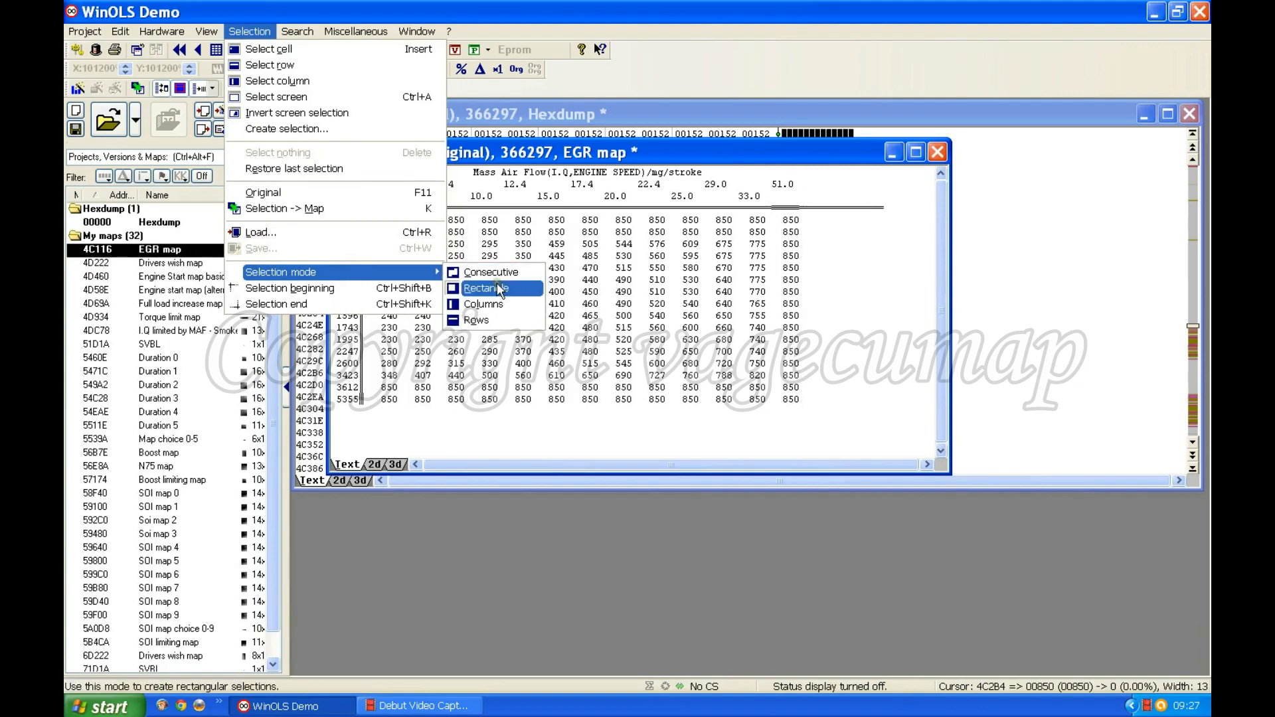
click(483, 304)
click(389, 224)
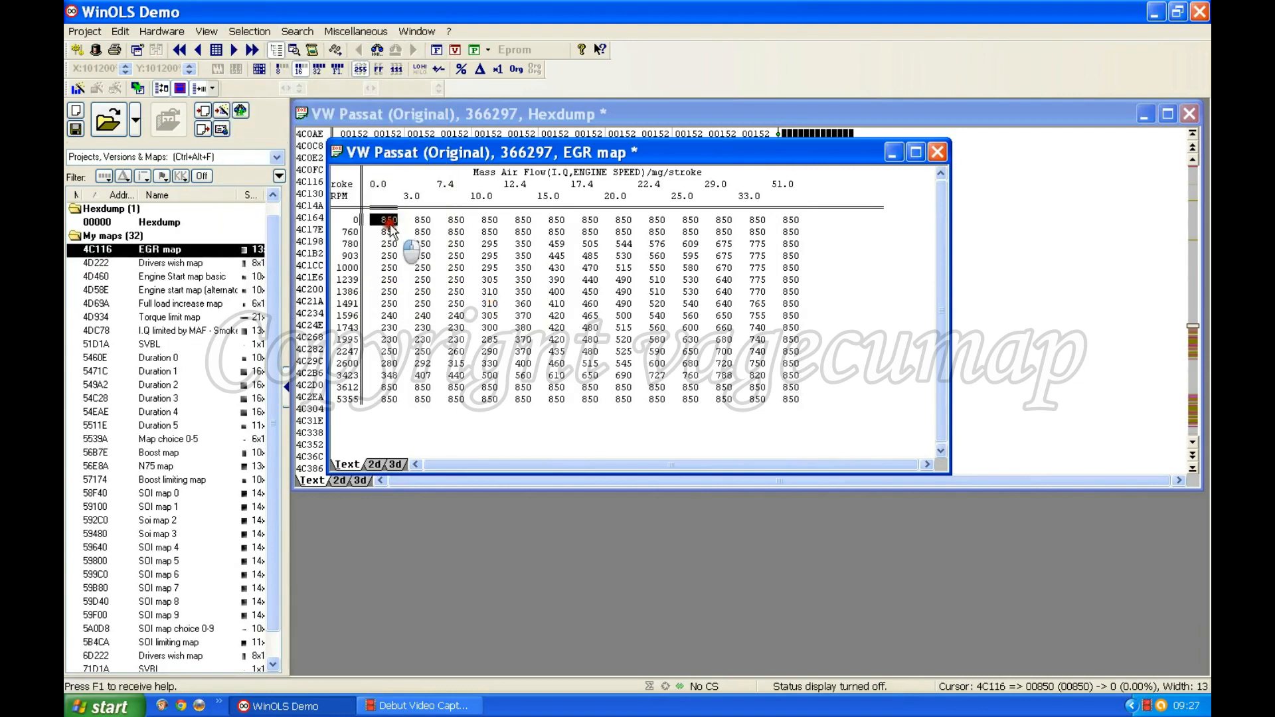
mouse_move(391, 225)
mouse_down()
mouse_move(392, 321)
mouse_move(390, 223)
mouse_move(524, 220)
mouse_move(385, 222)
mouse_up()
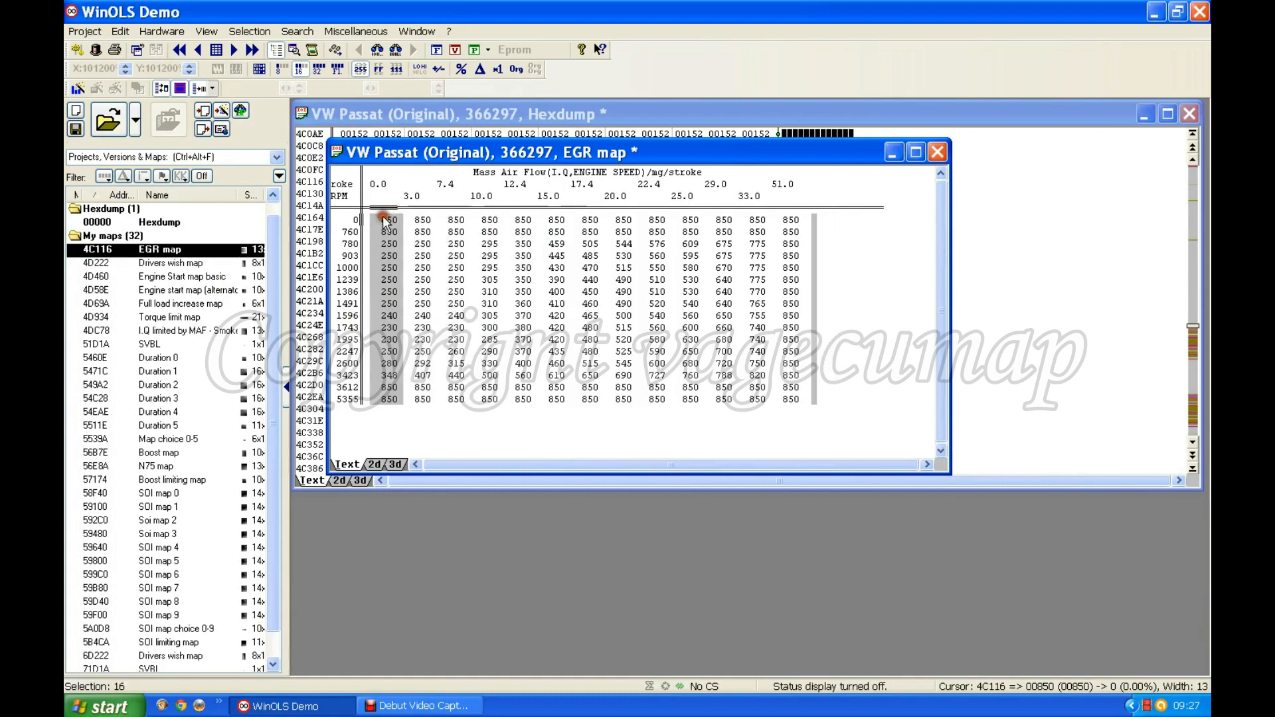
click(384, 221)
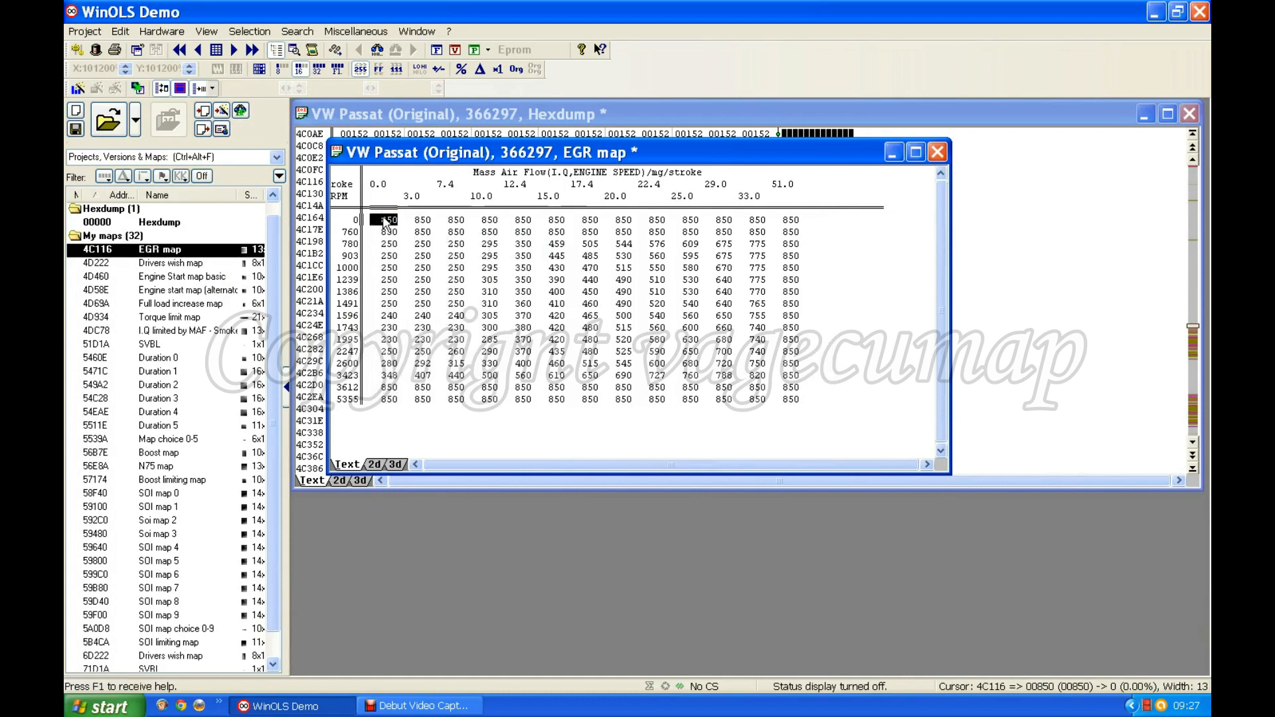
Step: Using Rows selection mode, select the EGR map's whole 0 and 760 RPM rows, then clear the selection
click(260, 33)
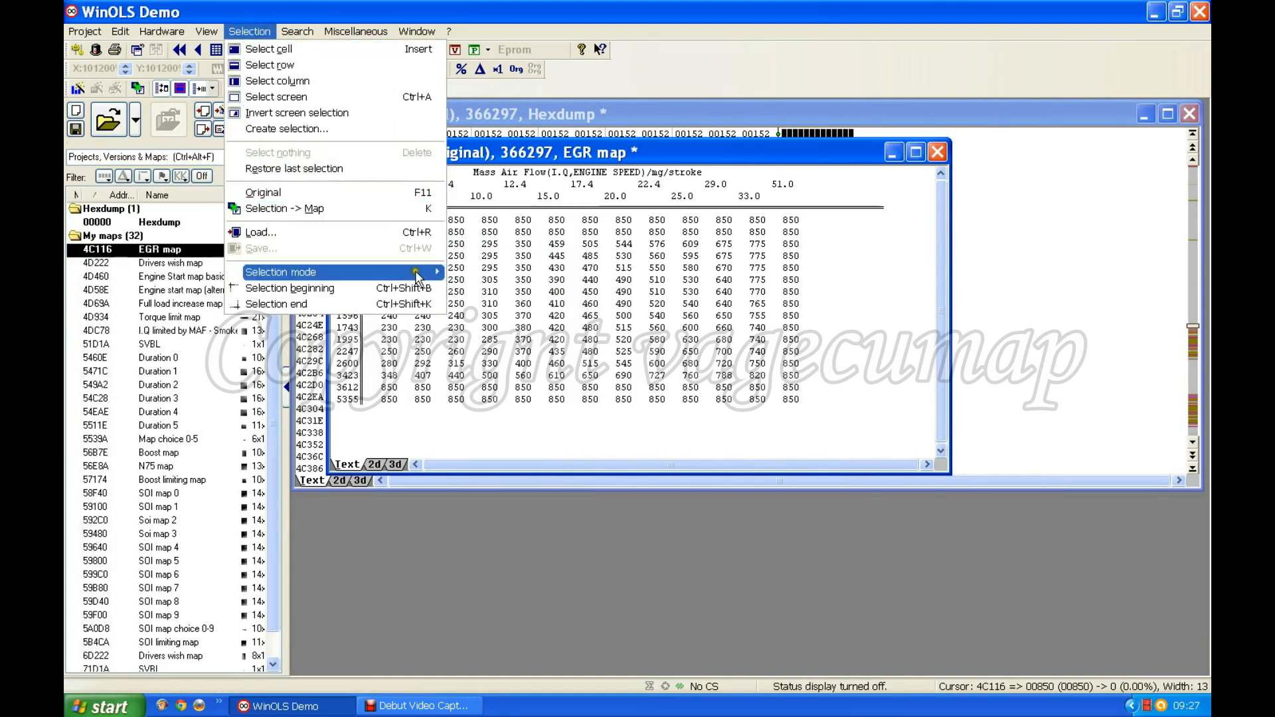
mouse_move(417, 277)
click(490, 327)
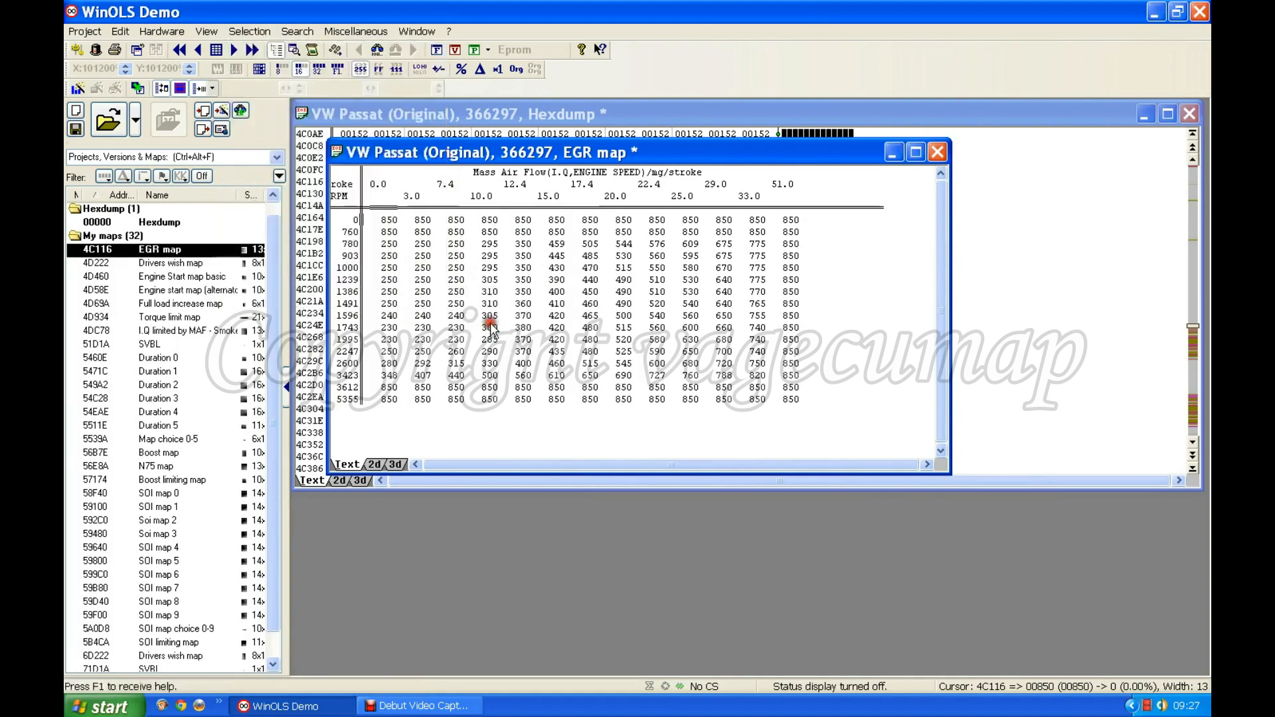
mouse_move(389, 220)
mouse_down()
mouse_move(390, 362)
mouse_move(390, 229)
mouse_up()
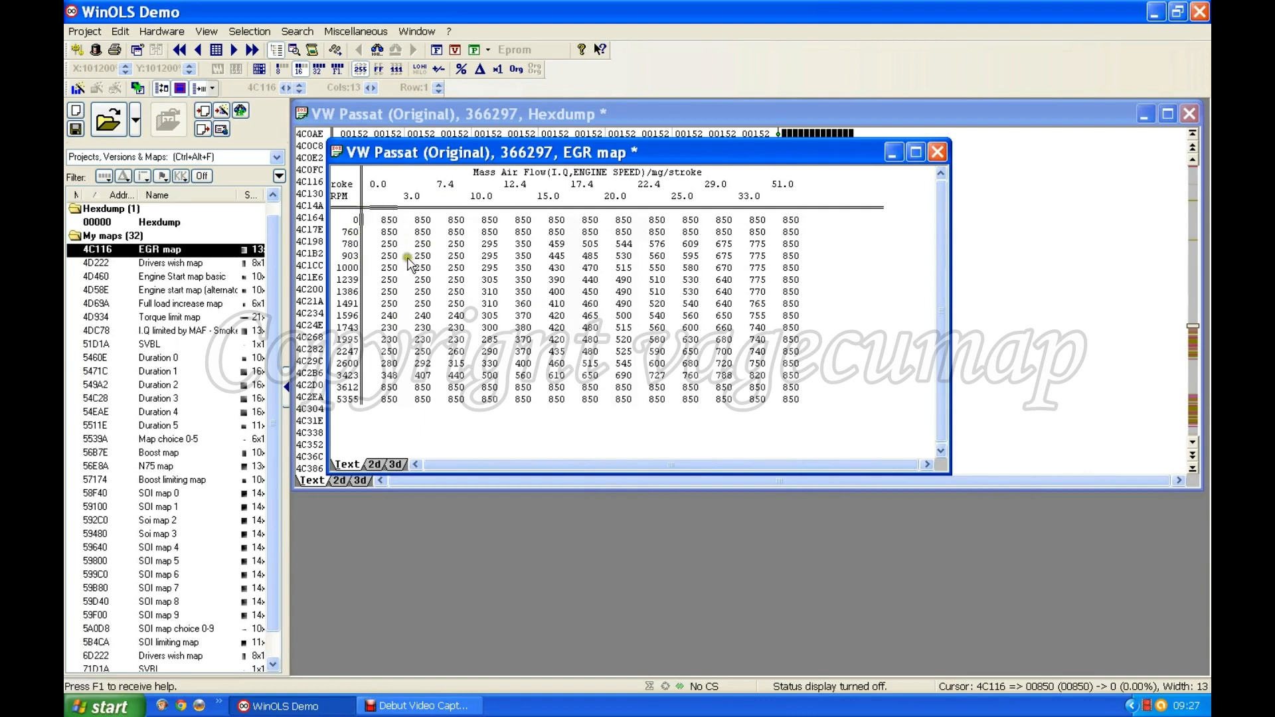
click(389, 221)
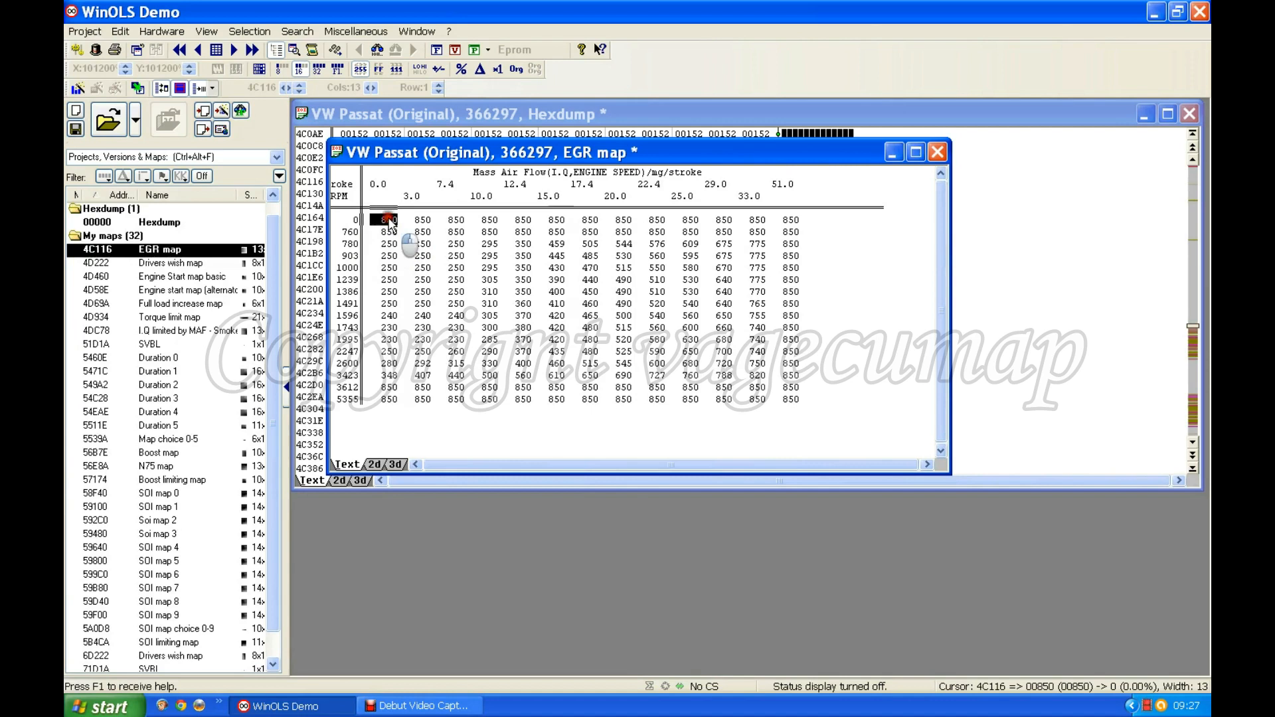
drag(389, 221, 389, 230)
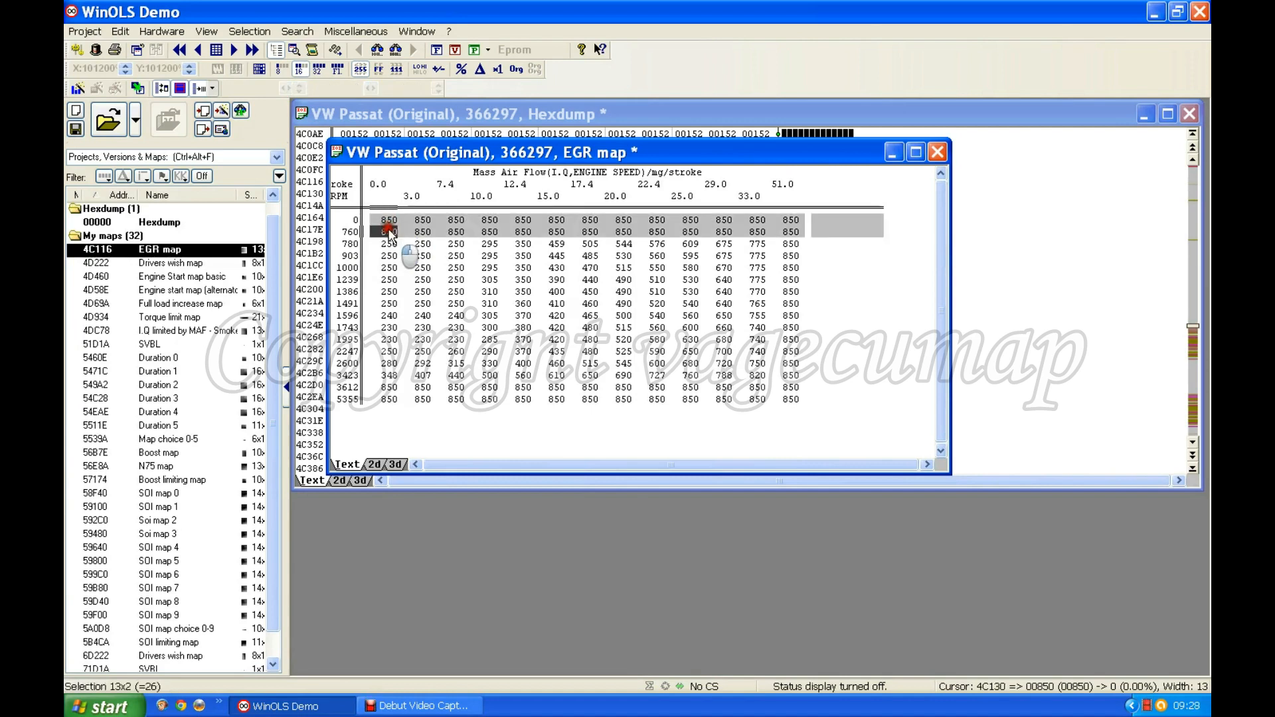
click(385, 225)
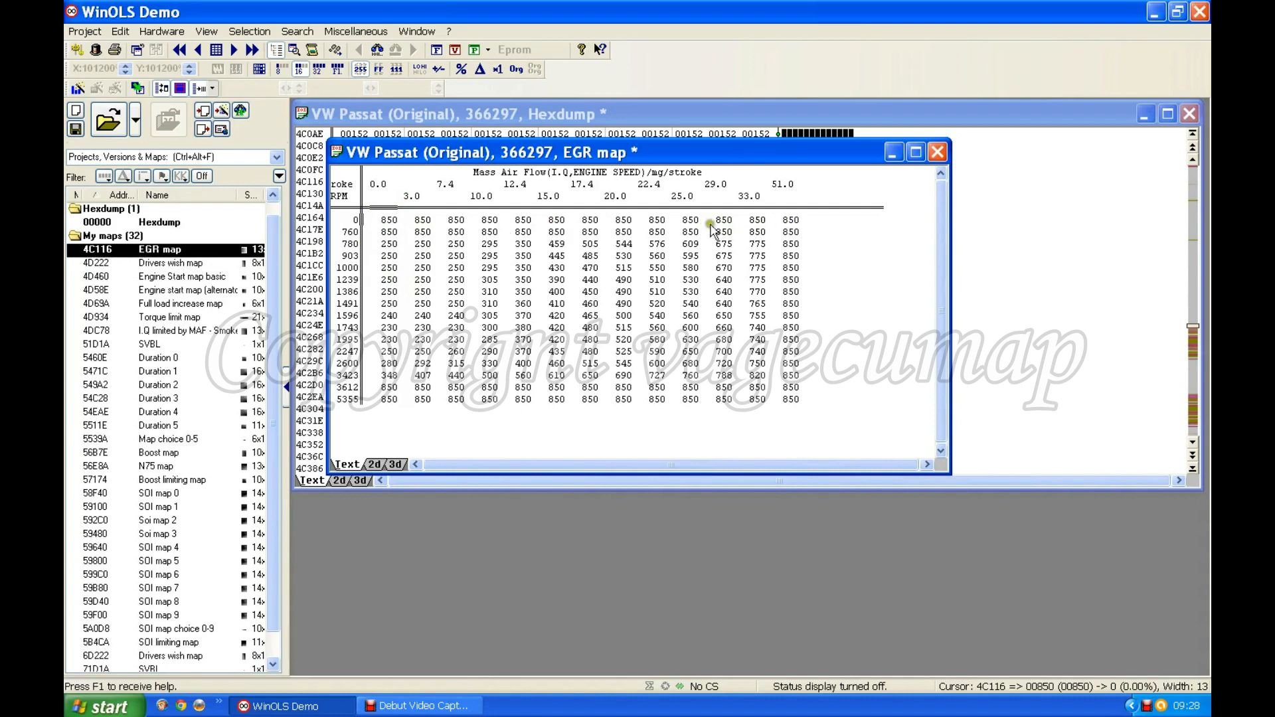
Step: Set the EGR map cell at 0.0 mg/stroke and 780 RPM to 850, applying changes always so memory protection turns off
key(Down)
key(Down)
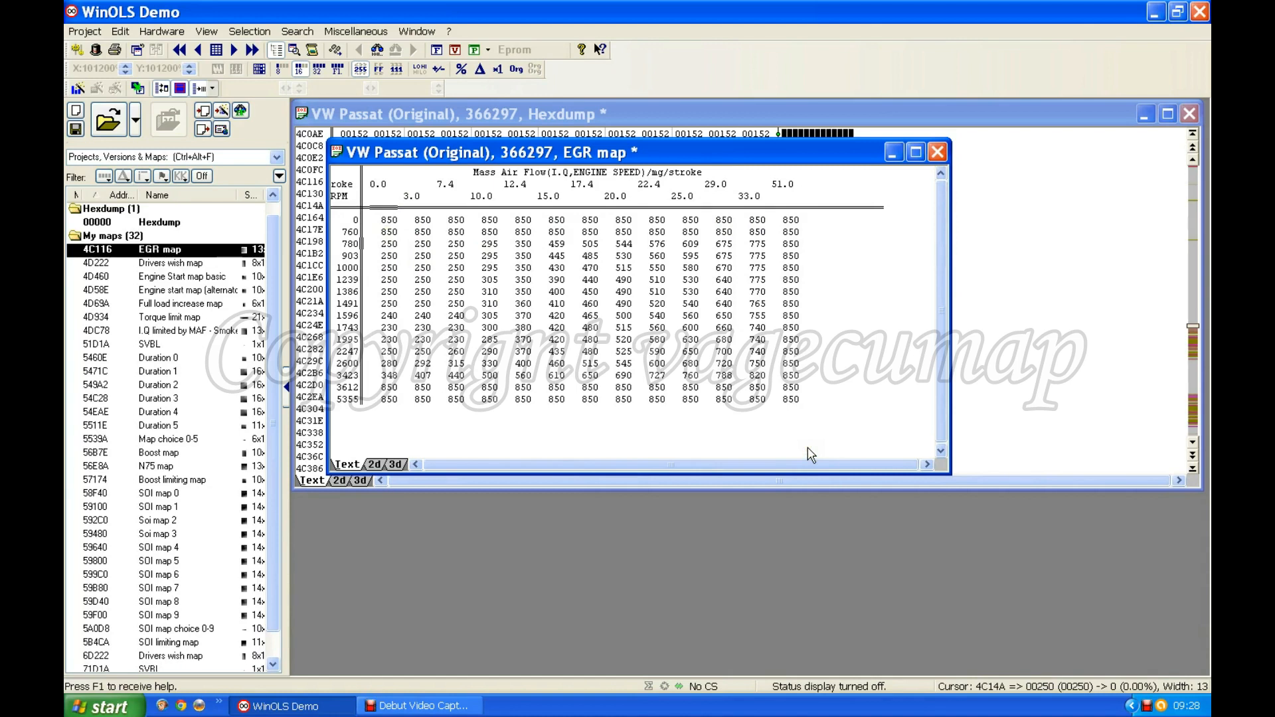
text(8)
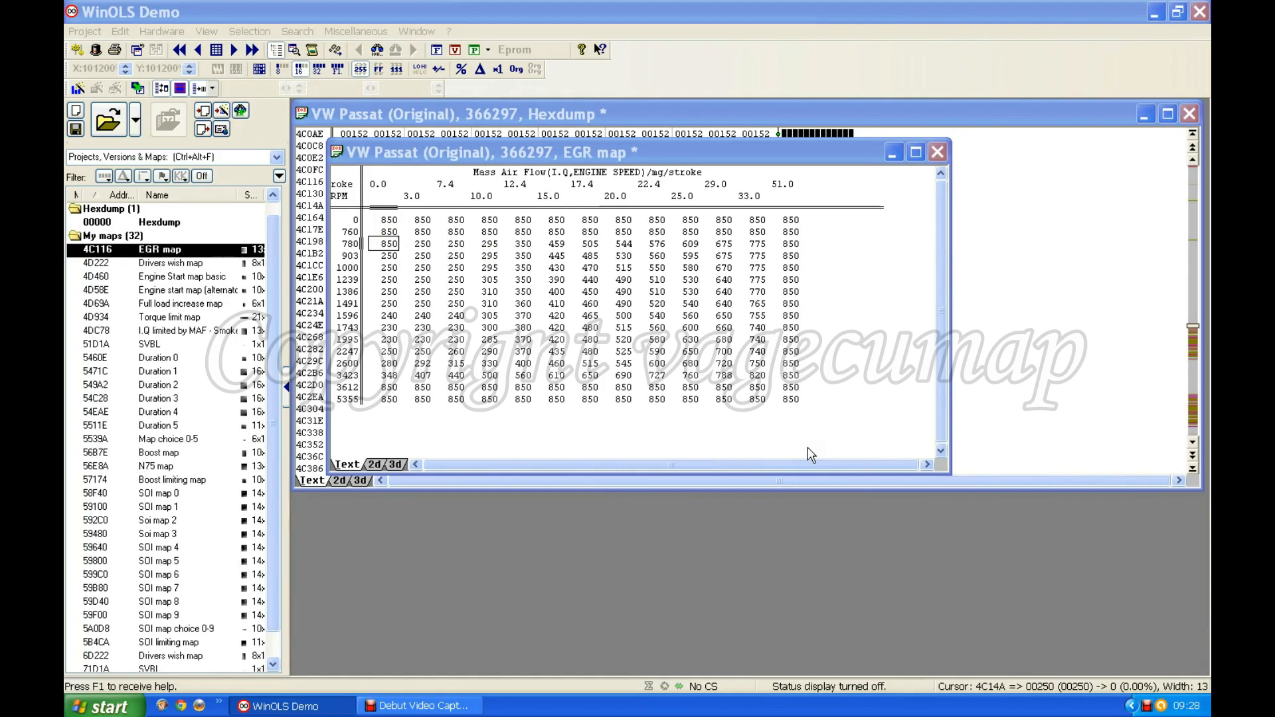
key(Return)
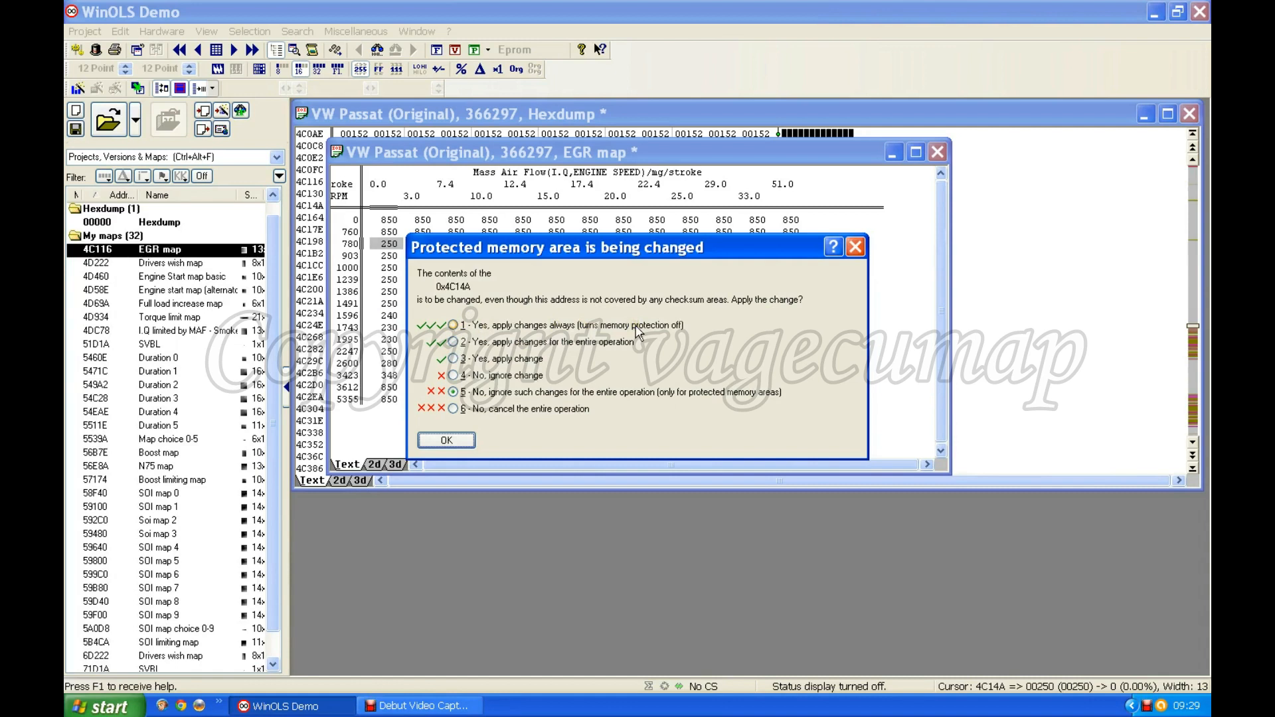
click(453, 326)
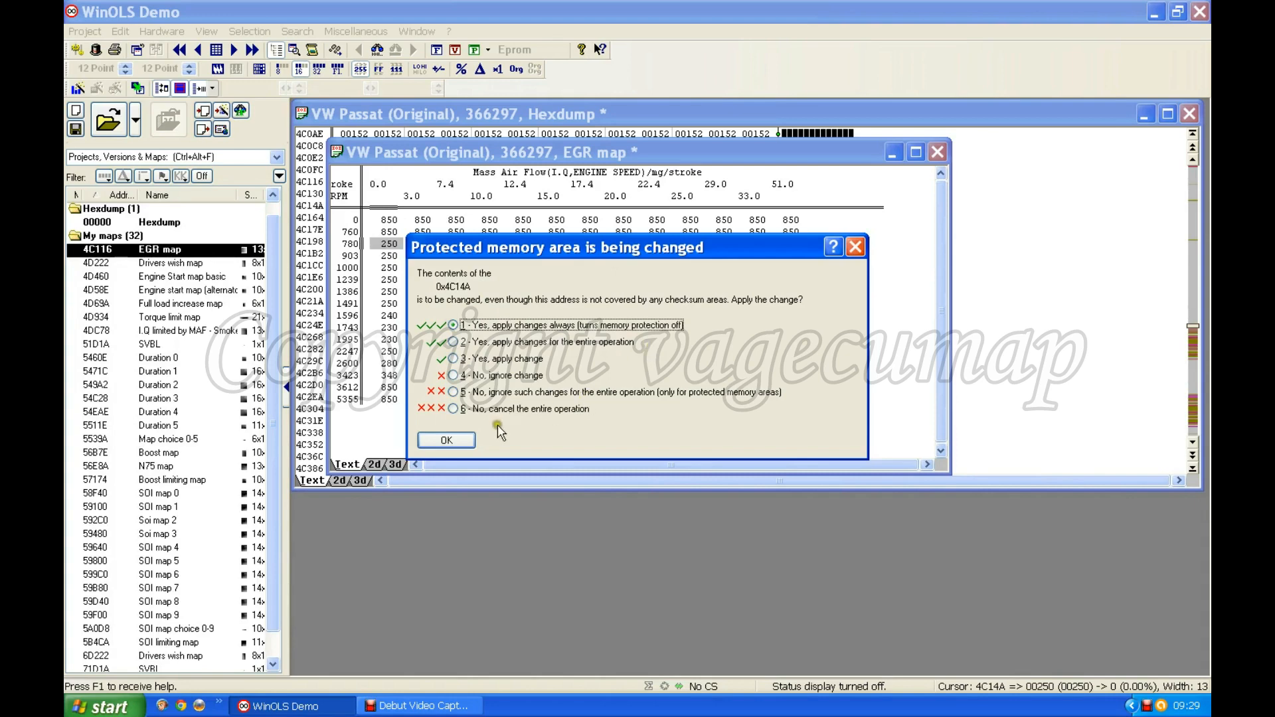
click(448, 440)
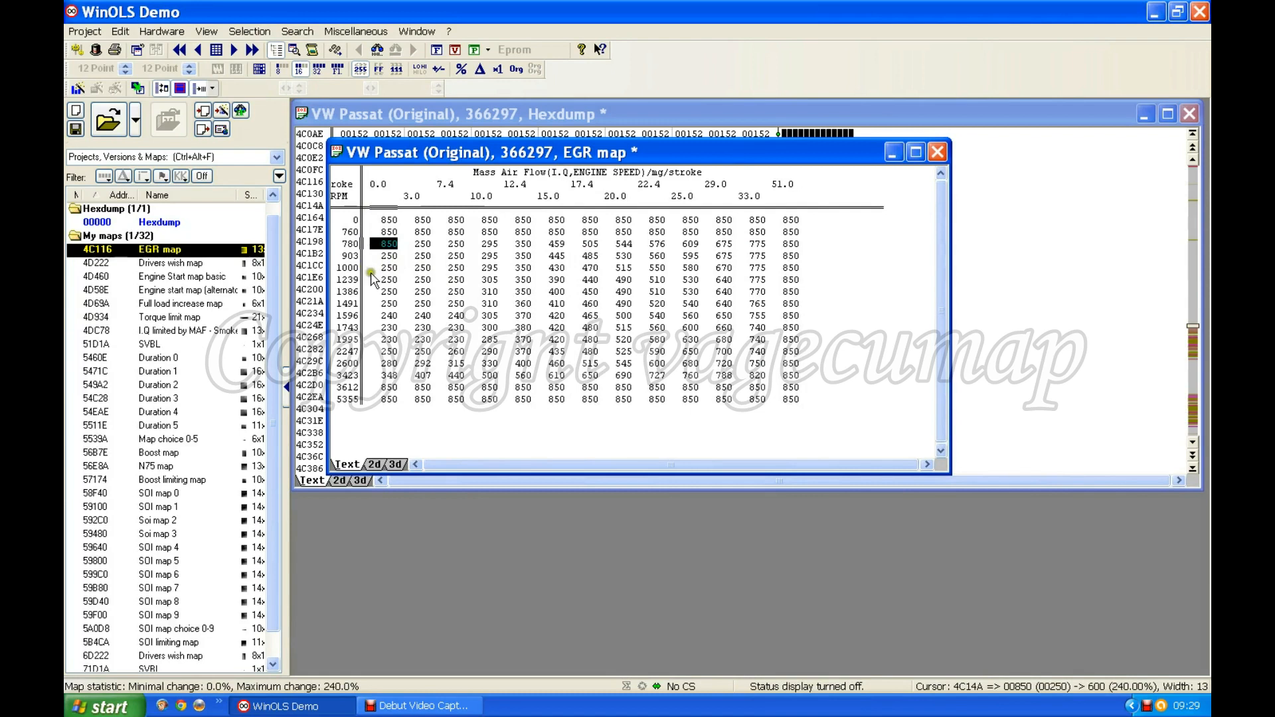
Step: Select the EGR map's entire 903 RPM row and set all its cells to 850
click(387, 243)
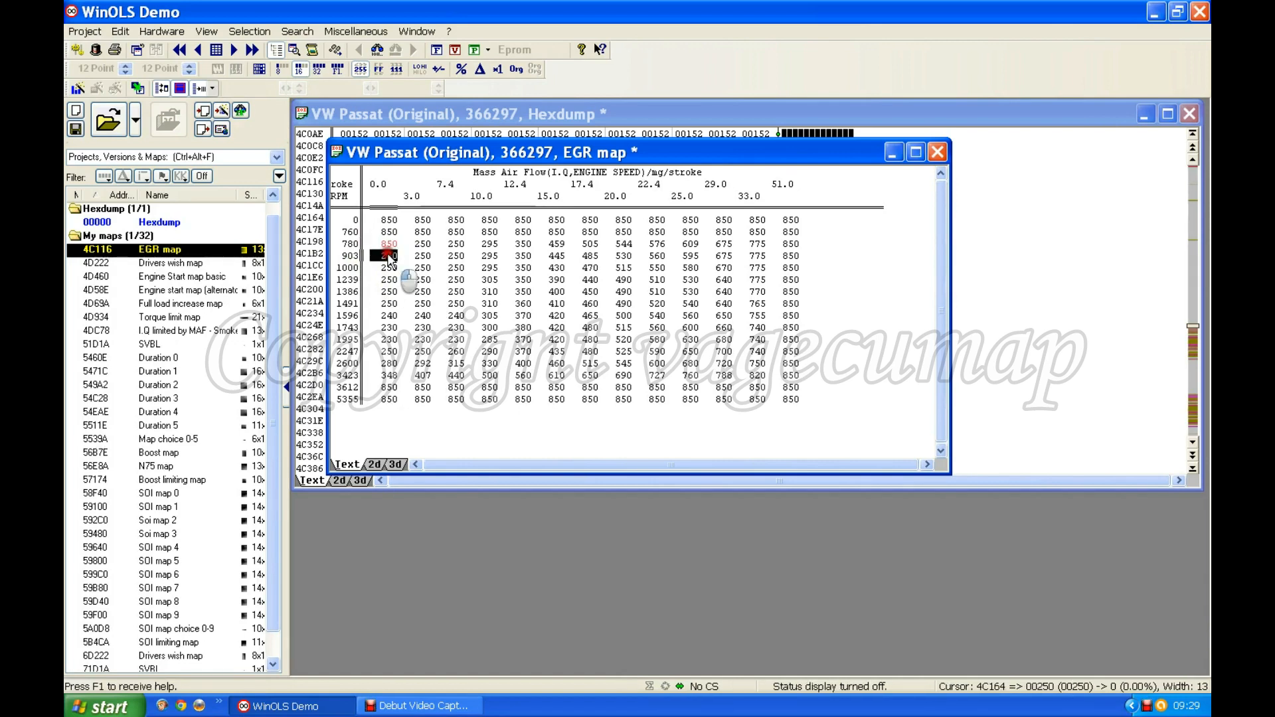
click(465, 257)
drag(468, 259, 792, 258)
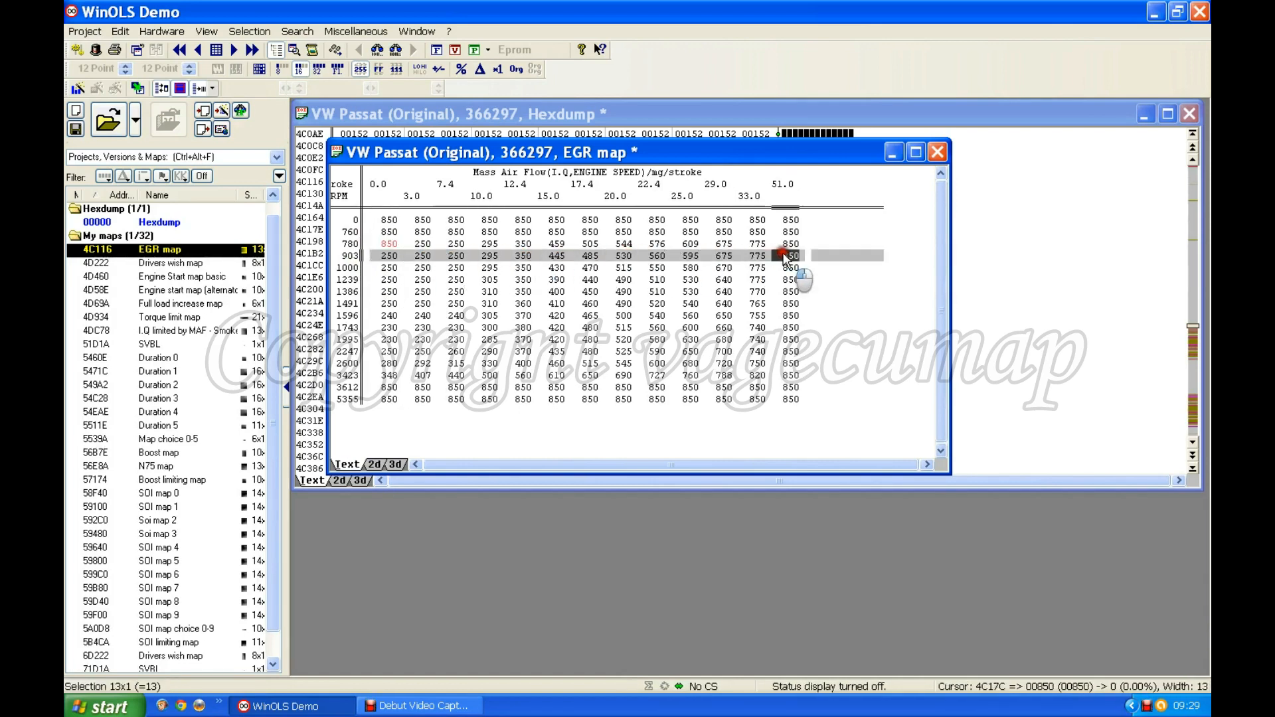
click(389, 258)
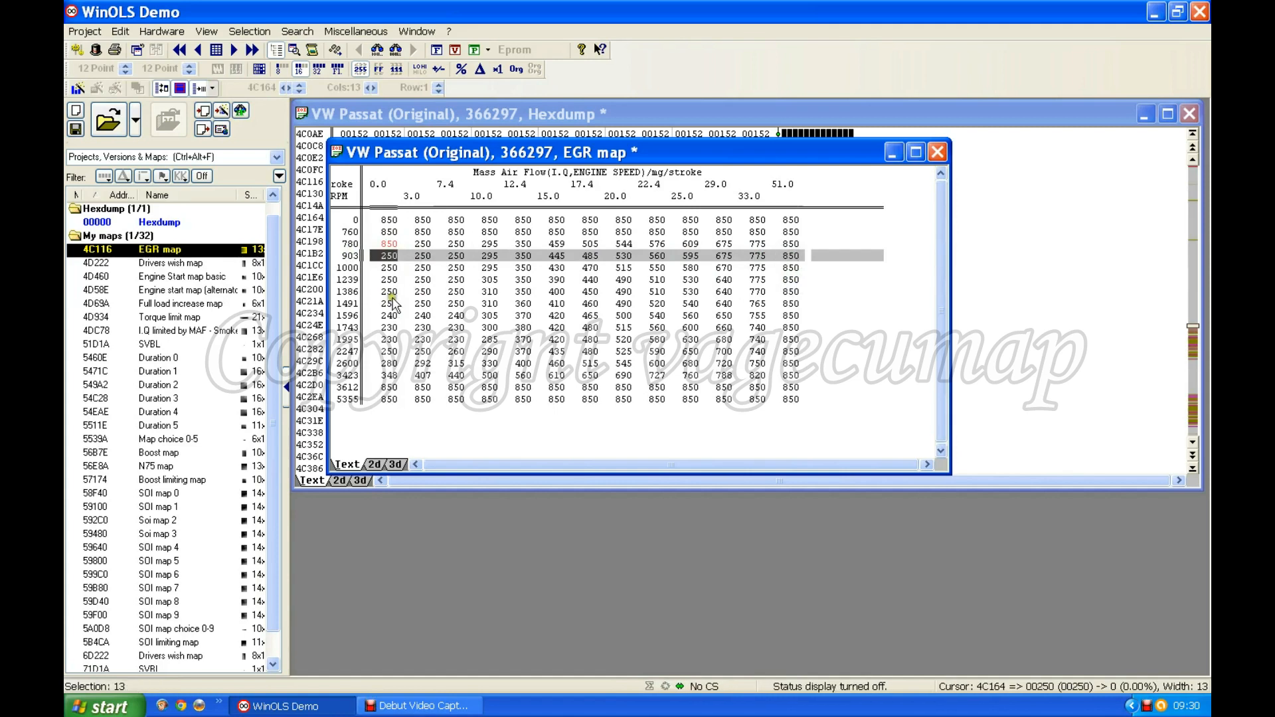
text(85)
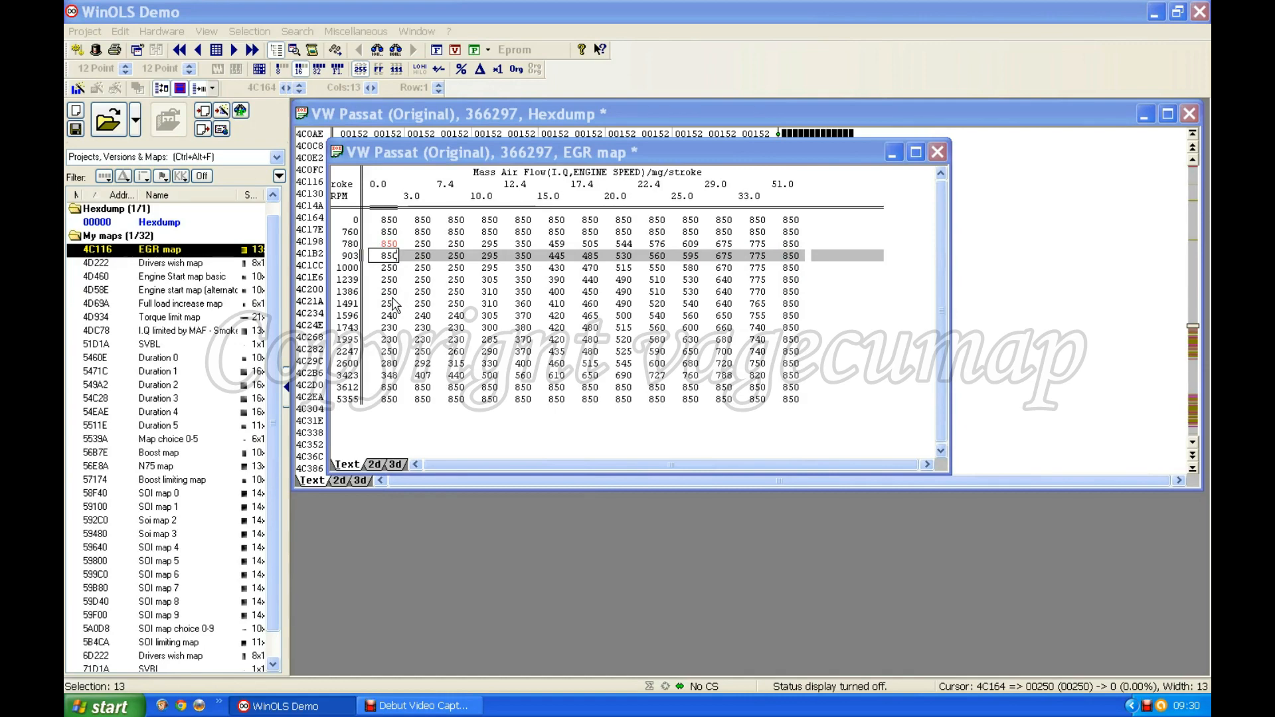
key(Return)
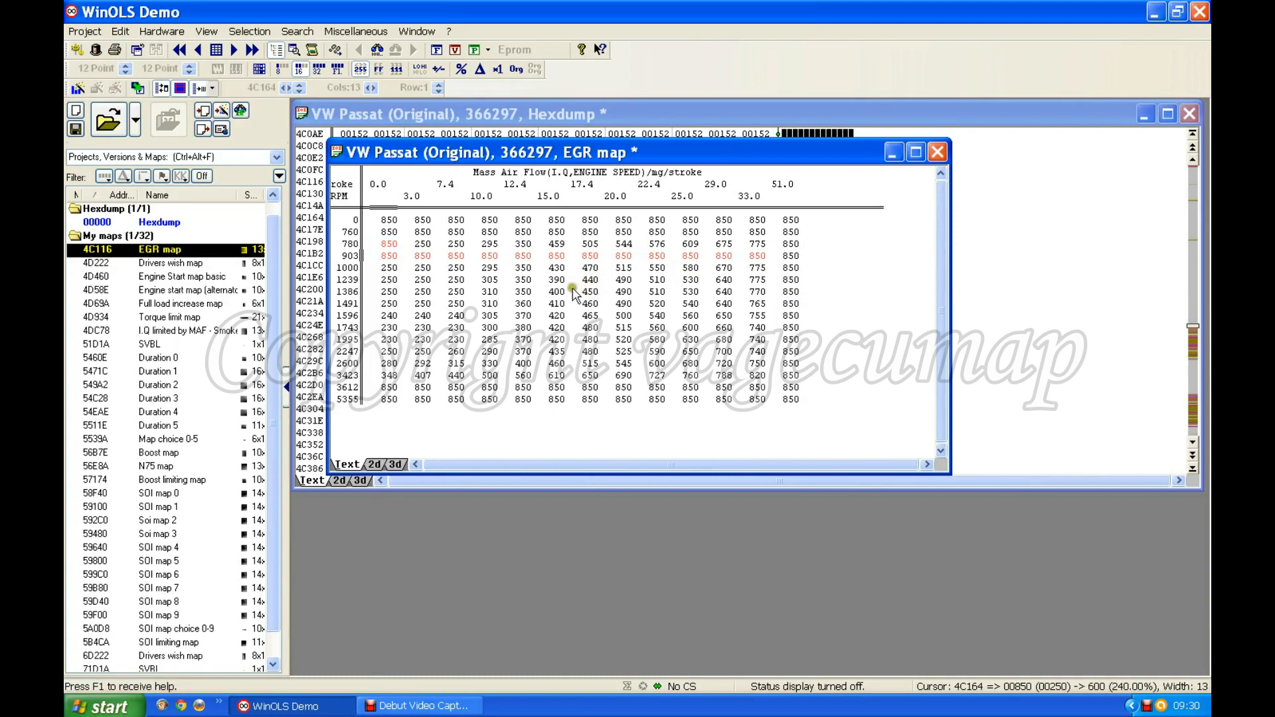
Step: Select the EGR map's entire 1000 RPM row and set all its cells to 000
drag(394, 269, 472, 269)
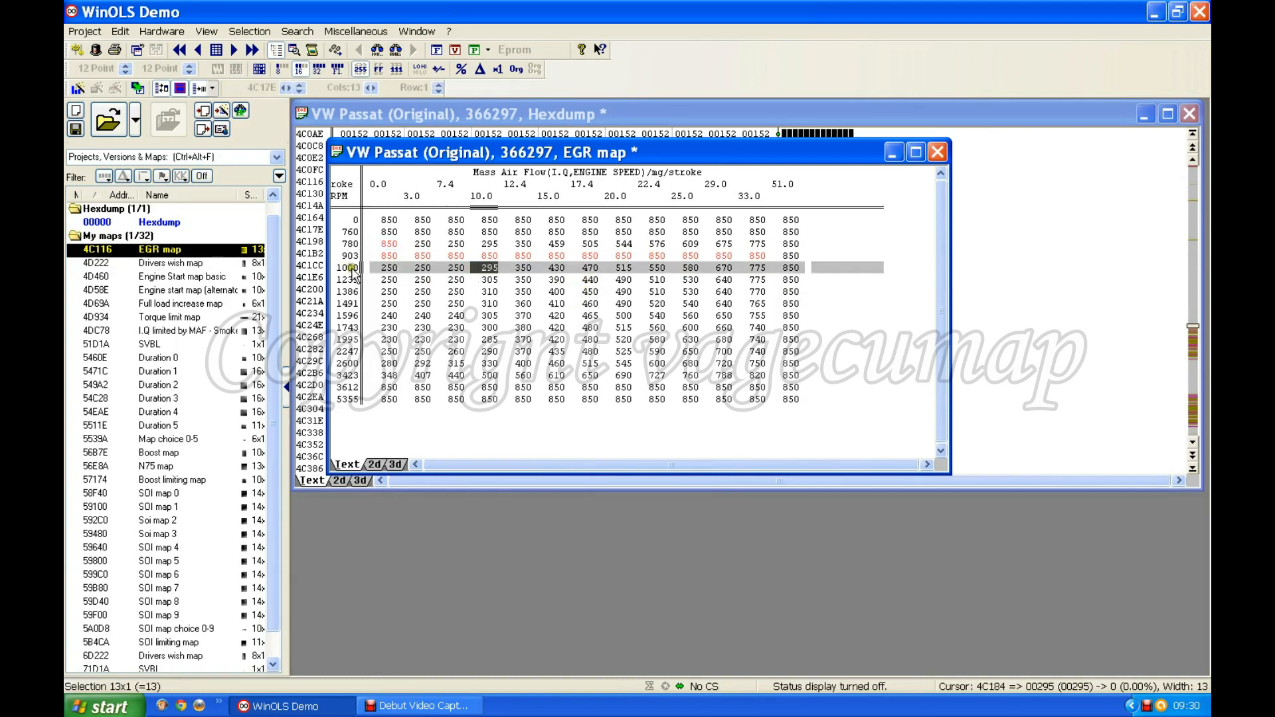
click(390, 269)
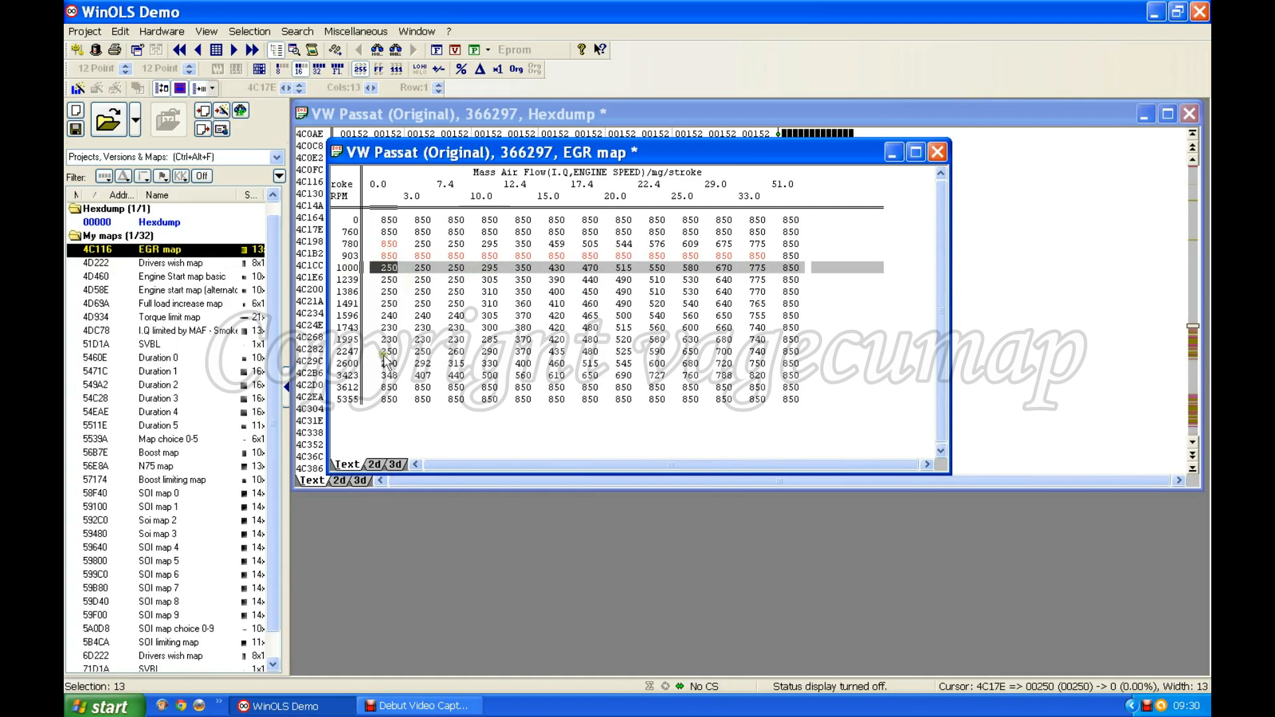
text(000)
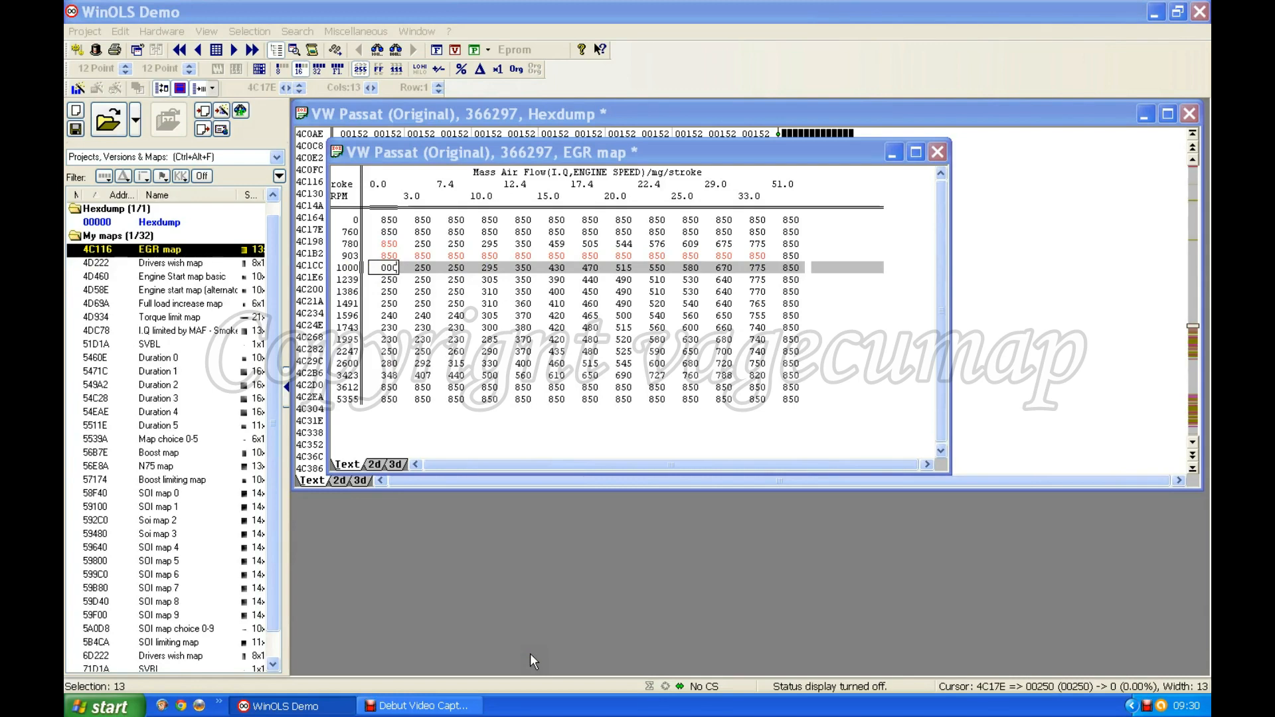
key(Return)
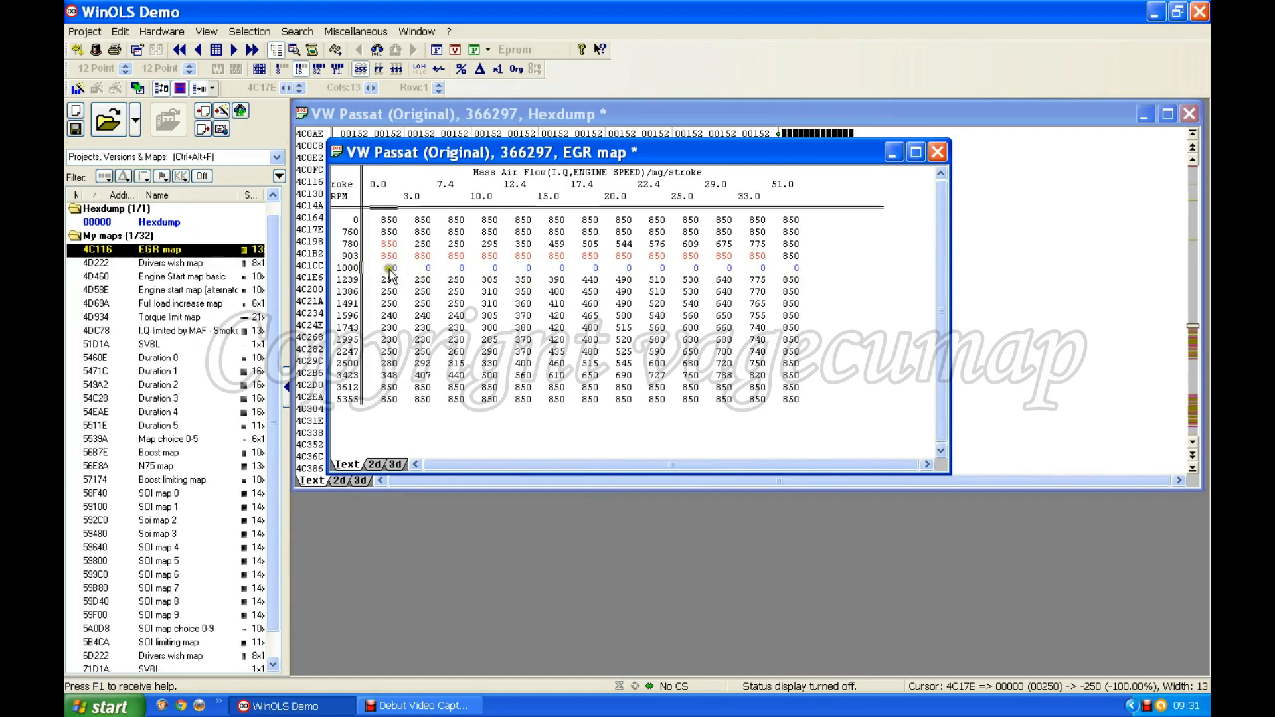
Step: Set every cell in the EGR map's 1000 RPM row to 100
drag(388, 268, 668, 271)
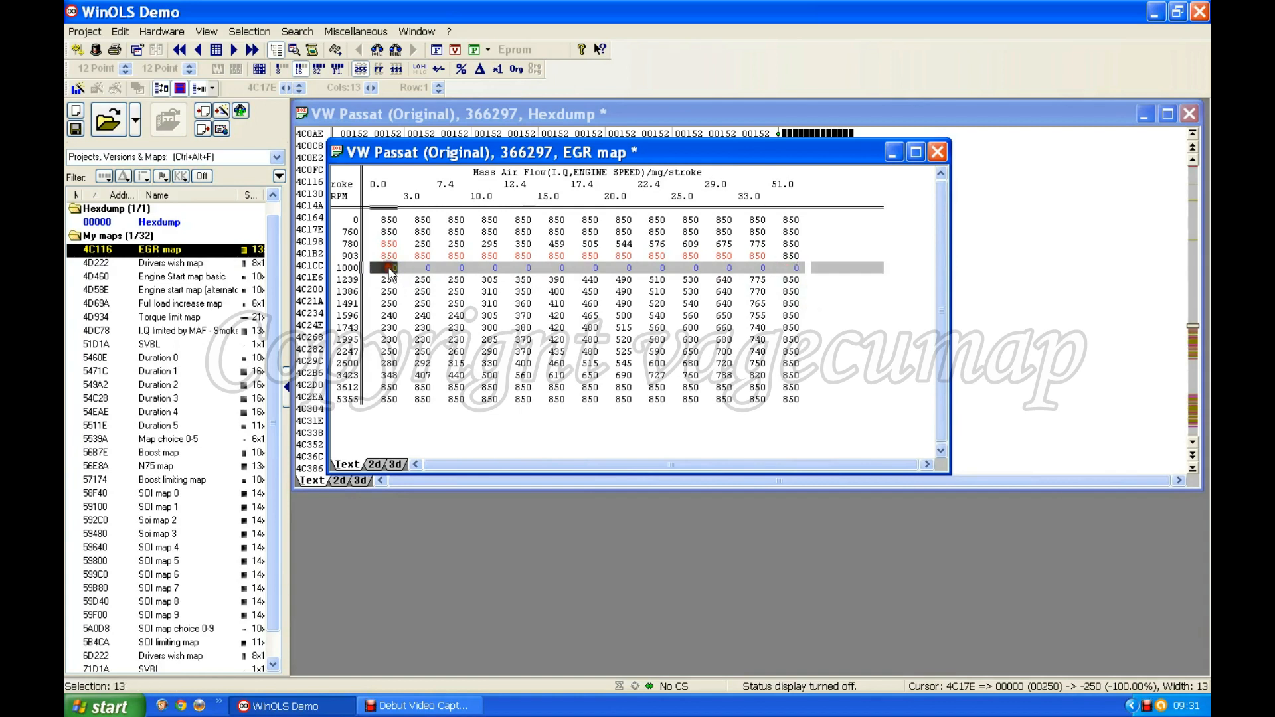
text(1)
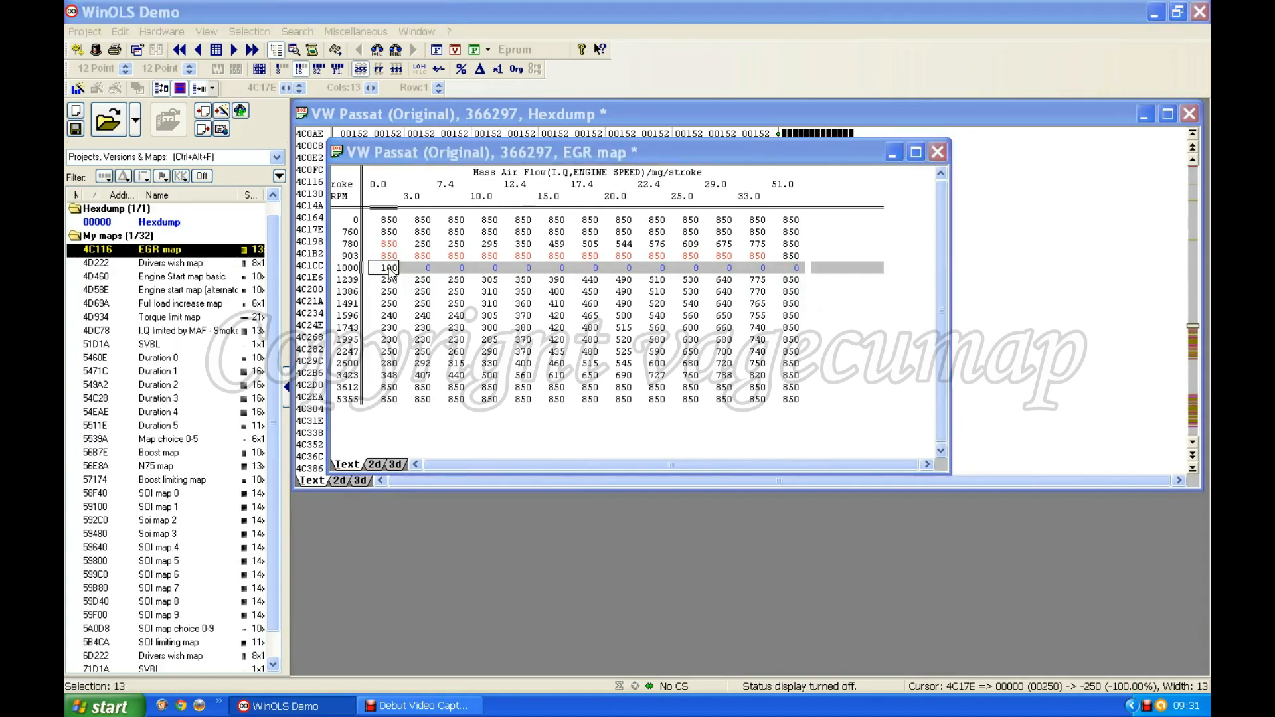
text(00)
key(Return)
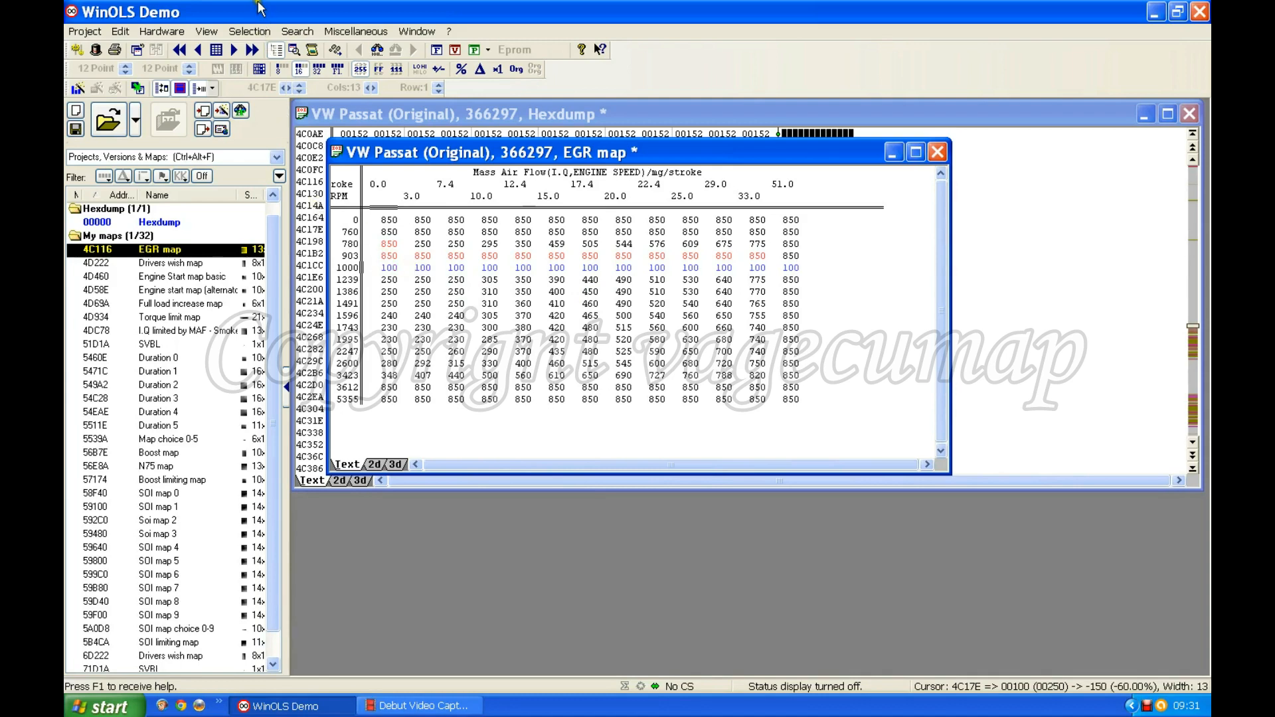
Step: In Rectangle selection mode, set the block from 0.0 to 7.4 mg/stroke and 0 to 1386 RPM to 850
click(247, 30)
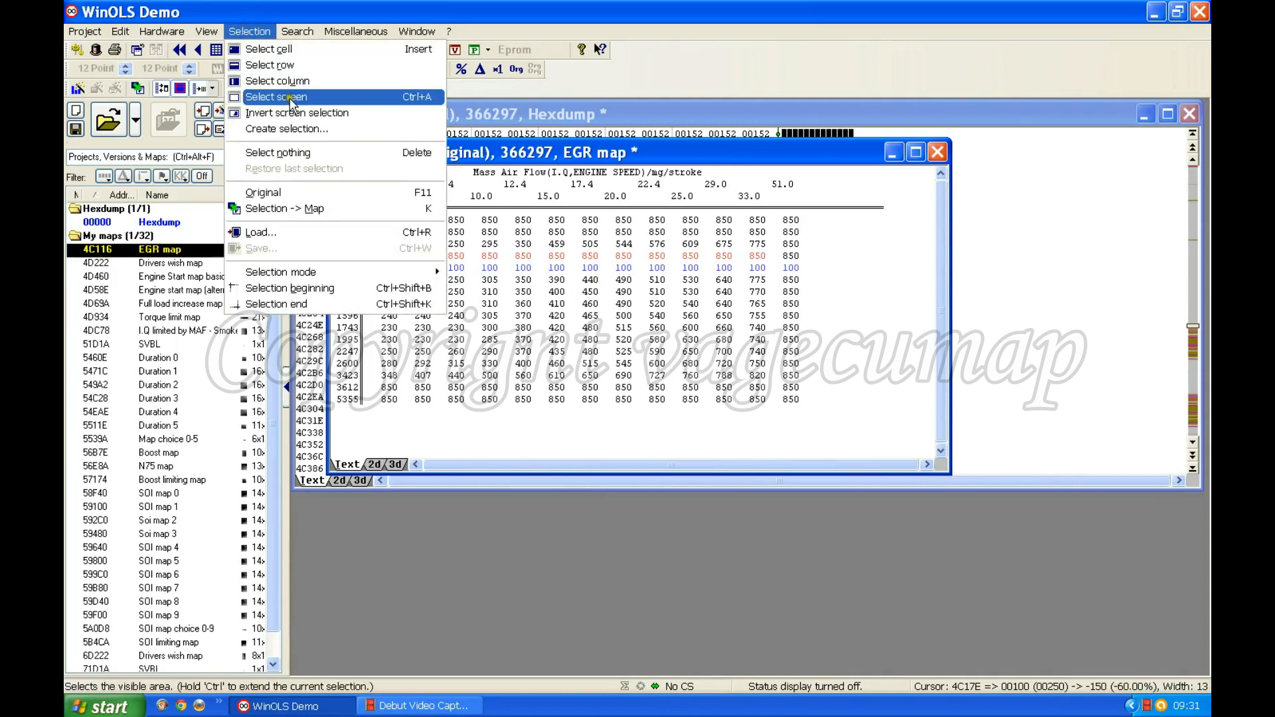
mouse_move(352, 274)
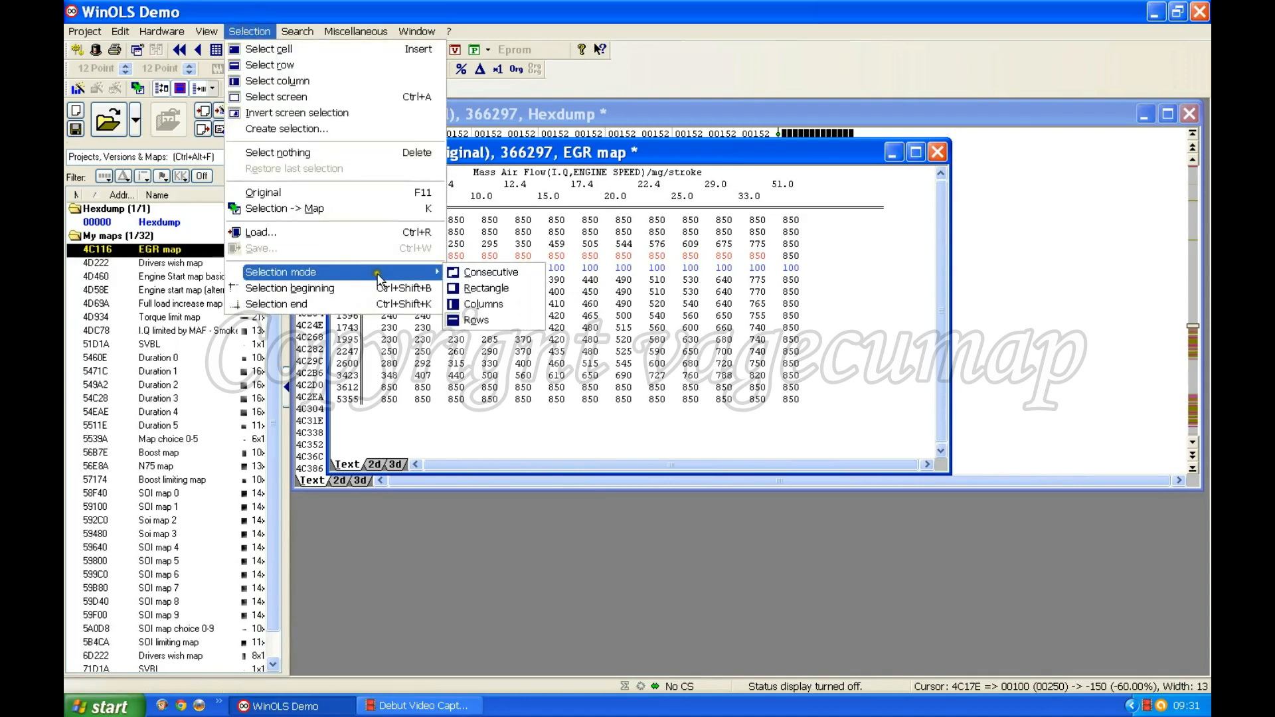
click(475, 289)
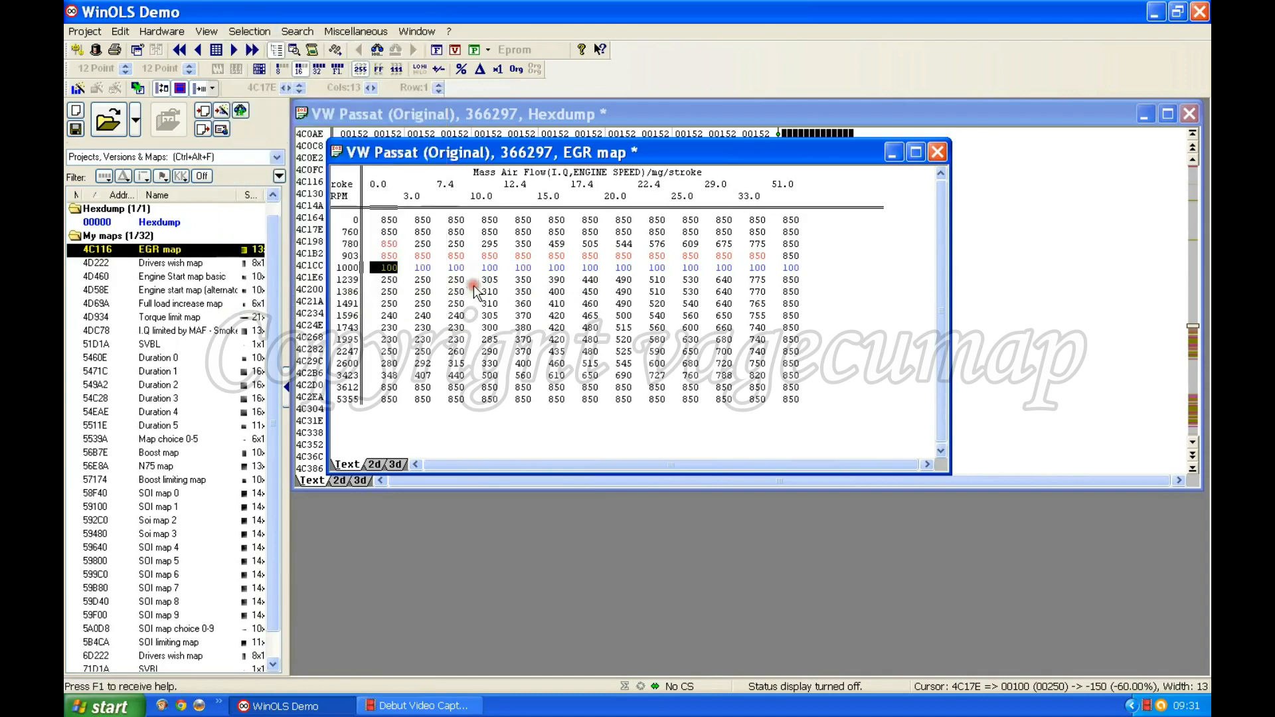
drag(389, 220, 454, 292)
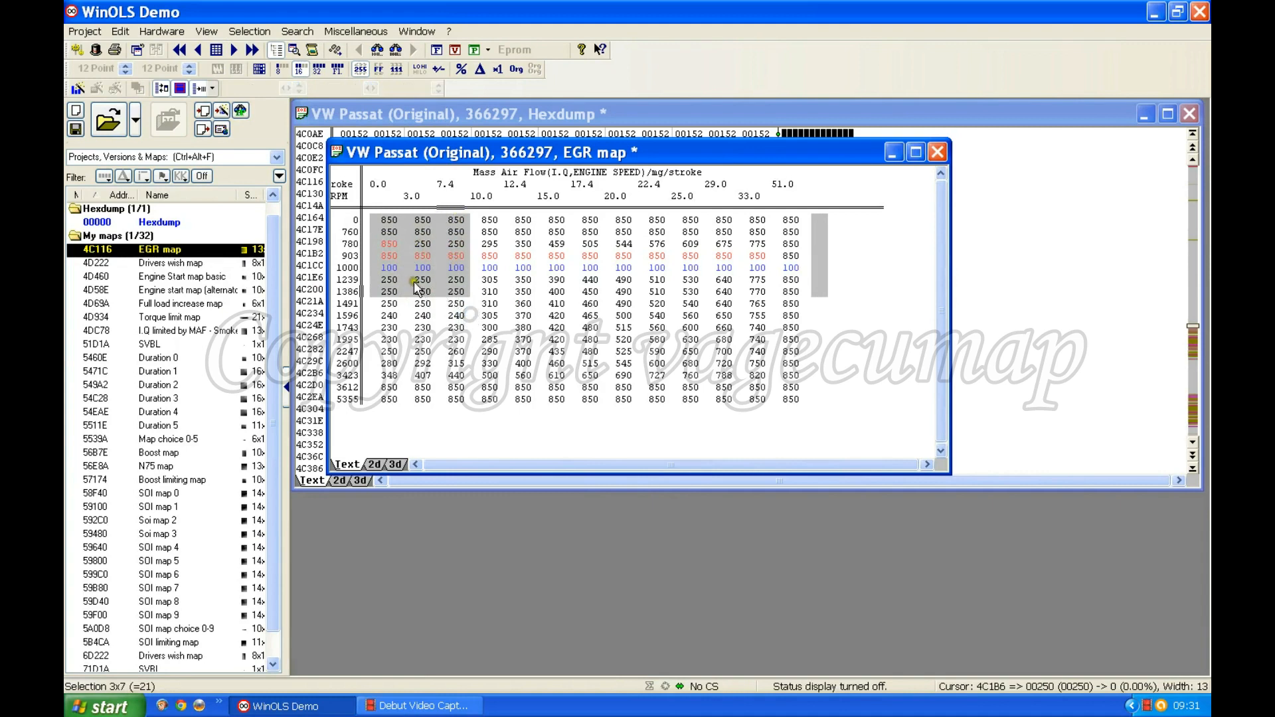
click(385, 220)
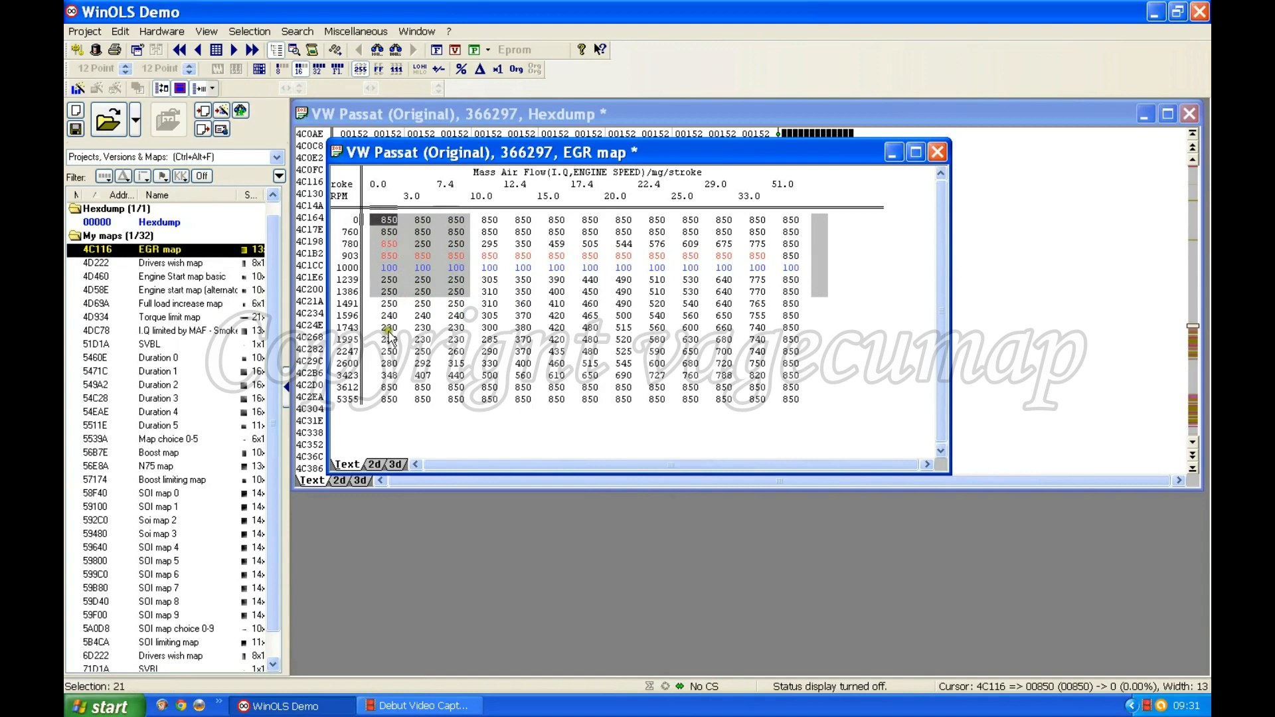
text(8)
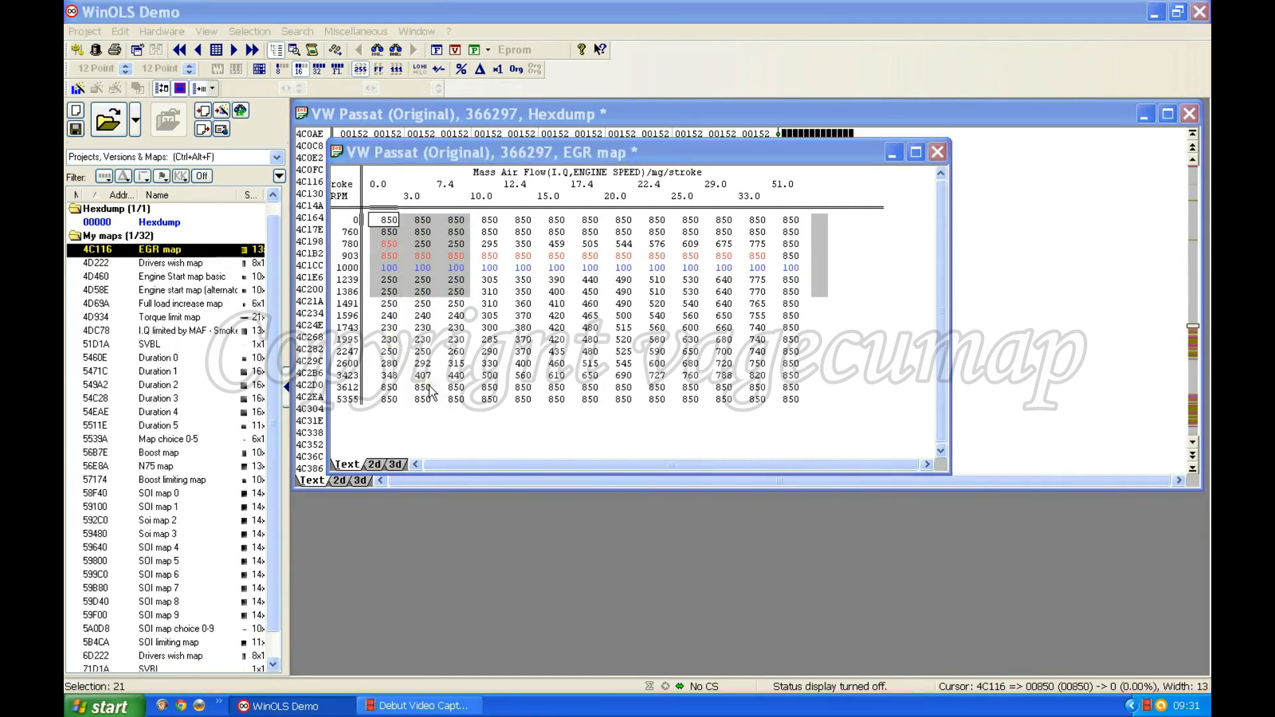
key(Return)
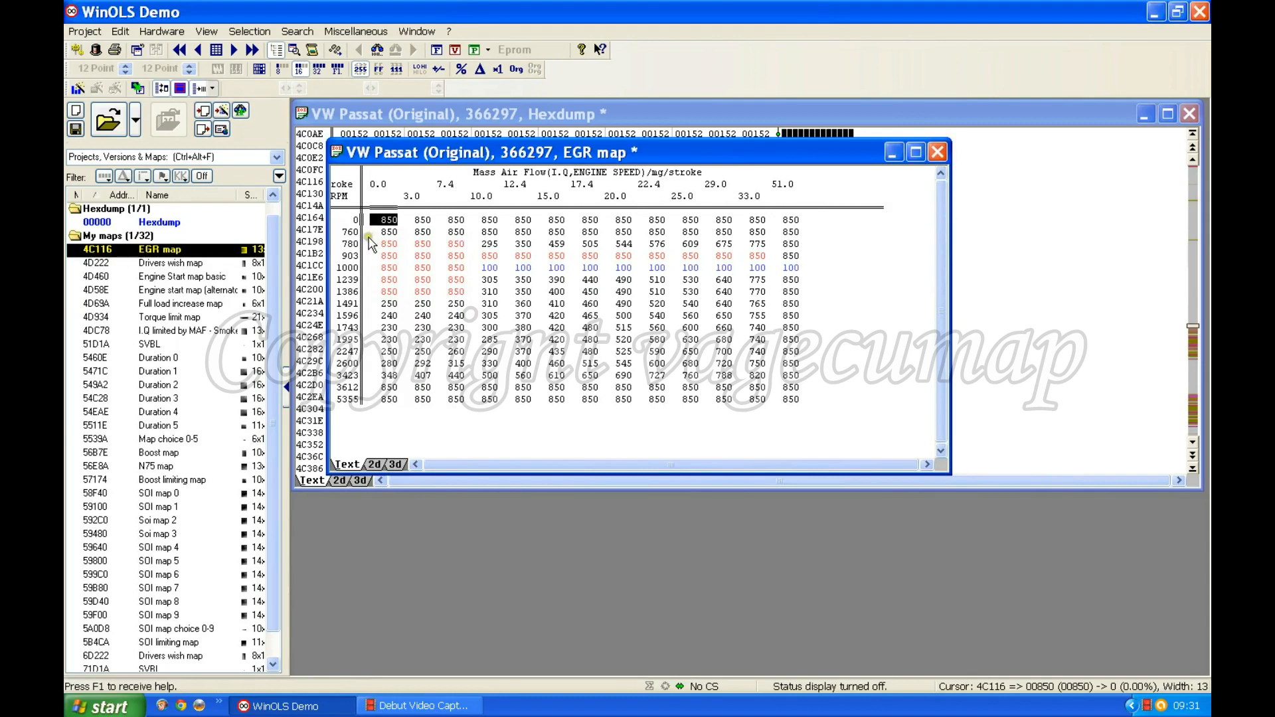
Step: In Columns selection mode, select the whole 33.0 mg/stroke column and set all its cells to 850
click(249, 31)
mouse_move(309, 270)
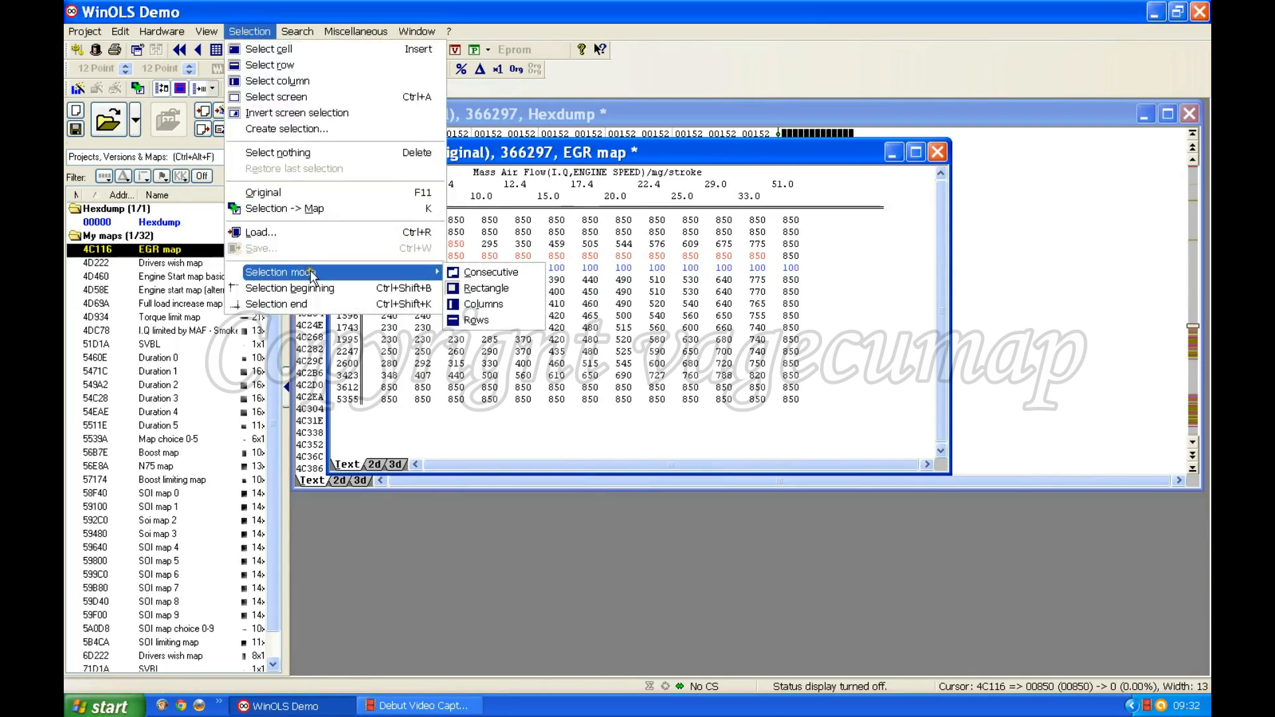
click(492, 302)
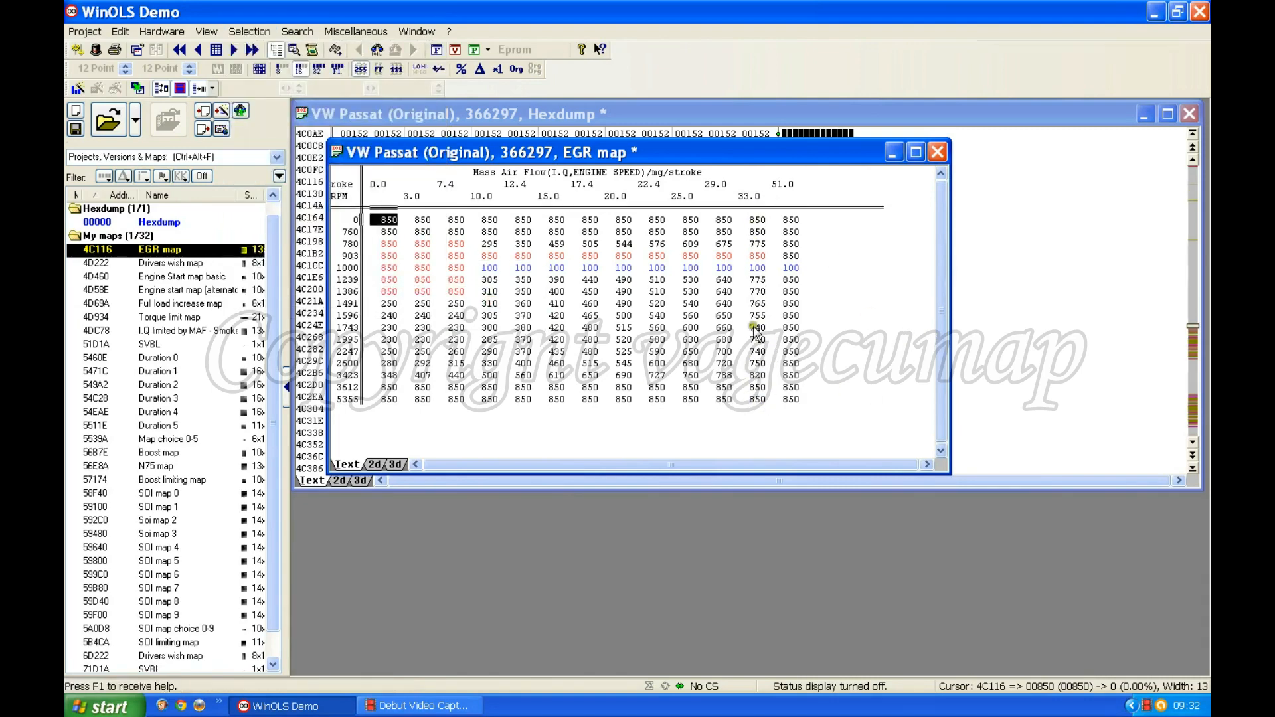
click(756, 223)
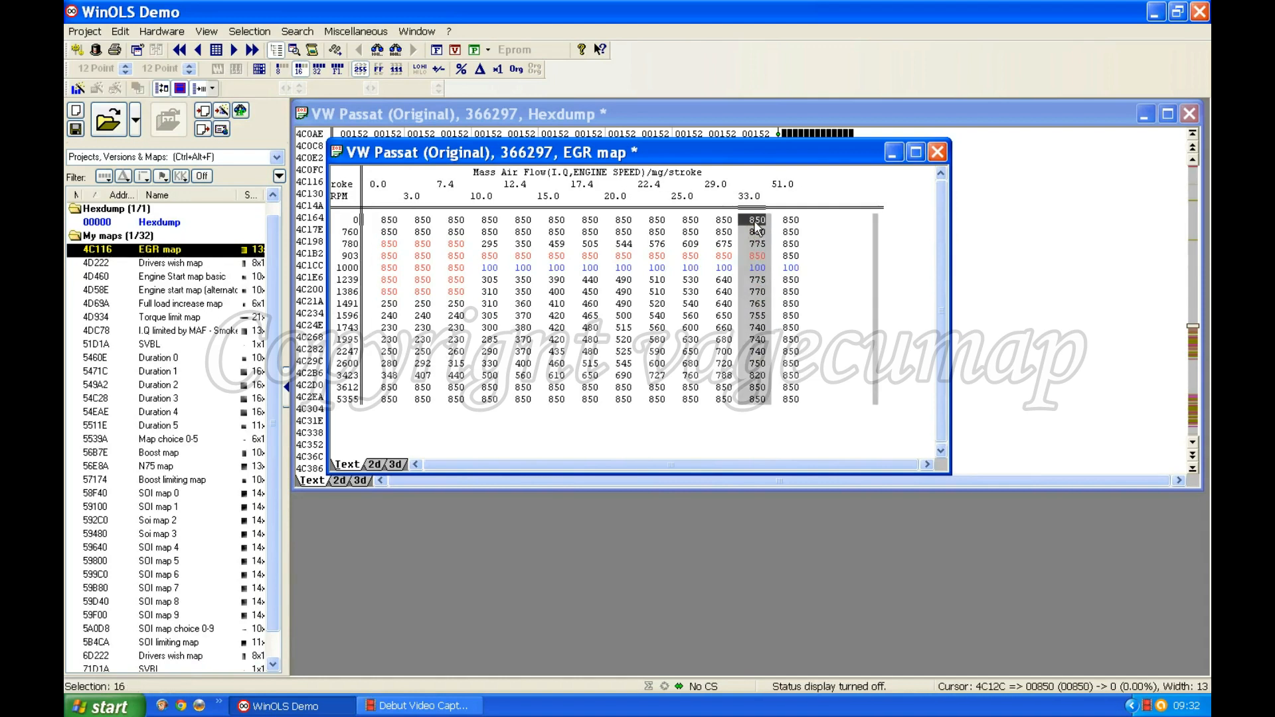
text(850)
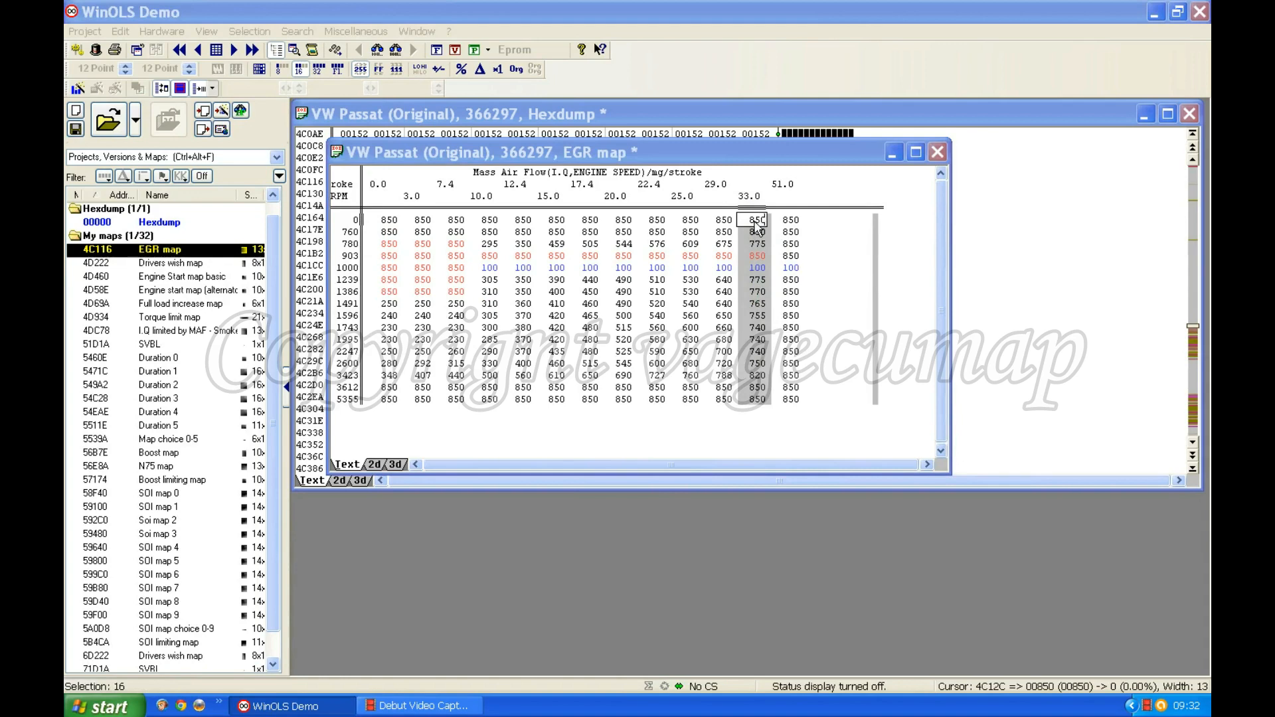
key(Return)
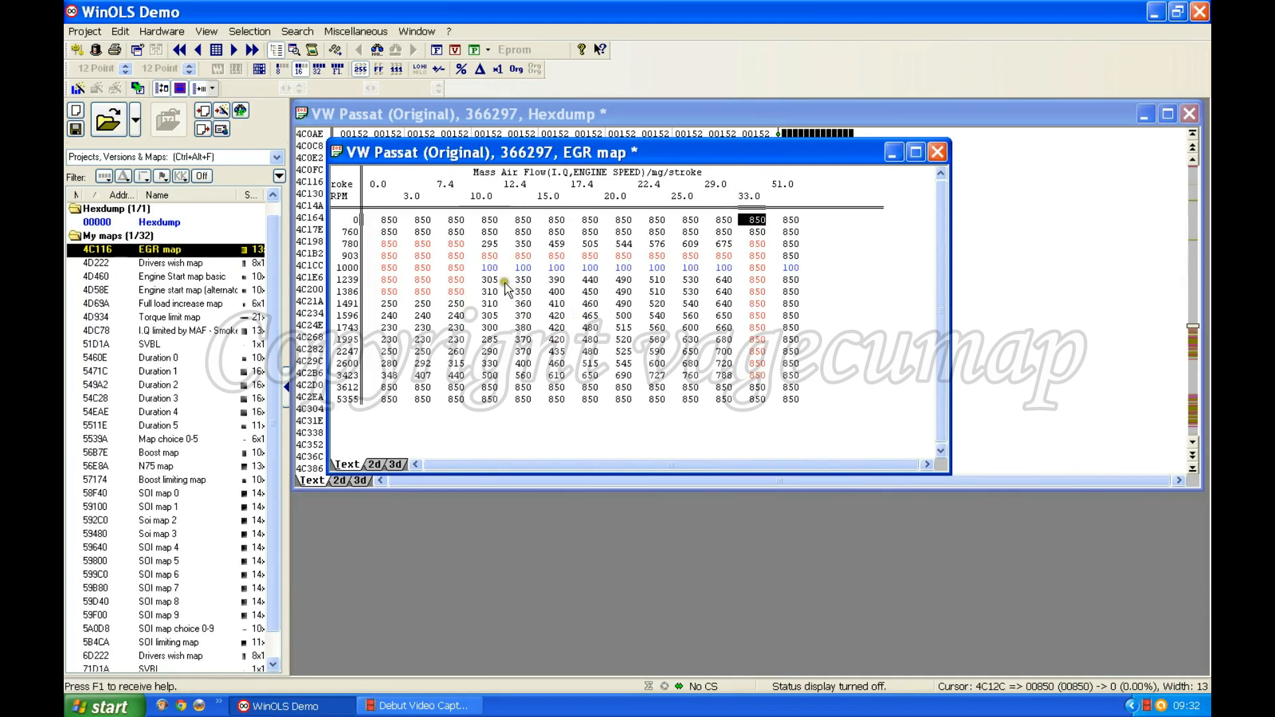
Step: In Consecutive selection mode, select the entire EGR map from 0 to 5355 RPM and set all its cells to 850
click(249, 31)
mouse_move(311, 278)
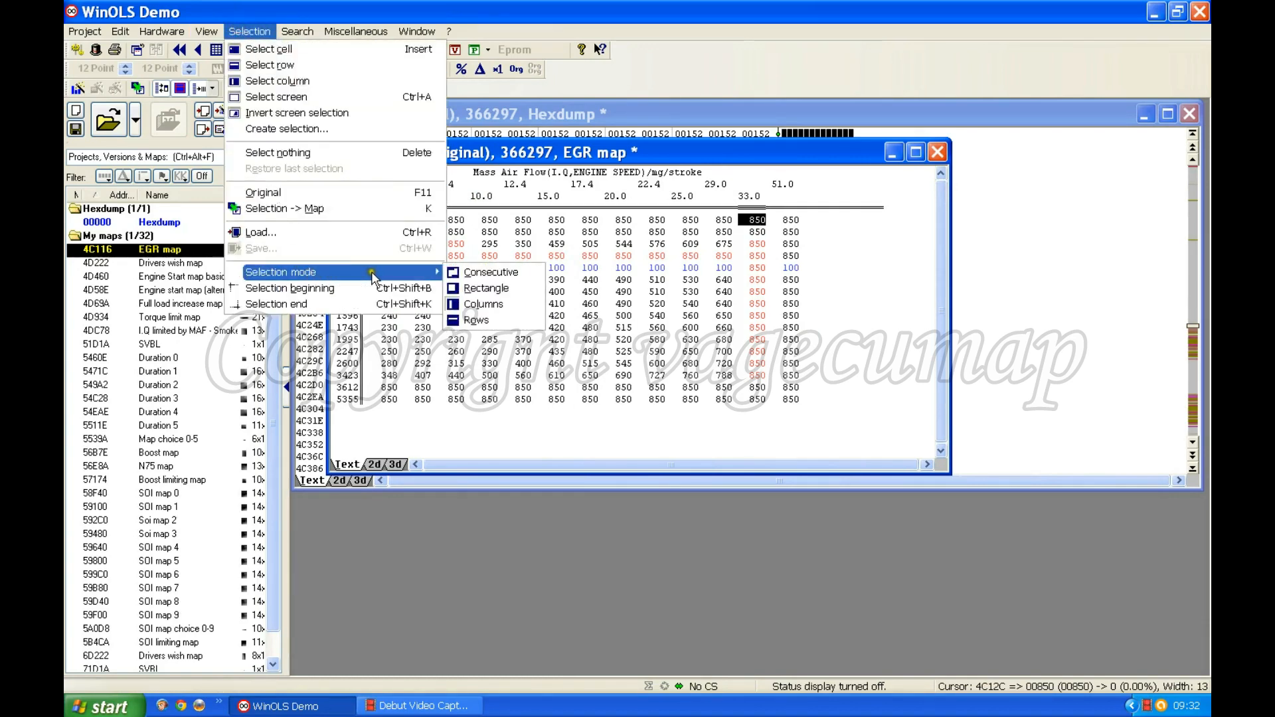
click(495, 274)
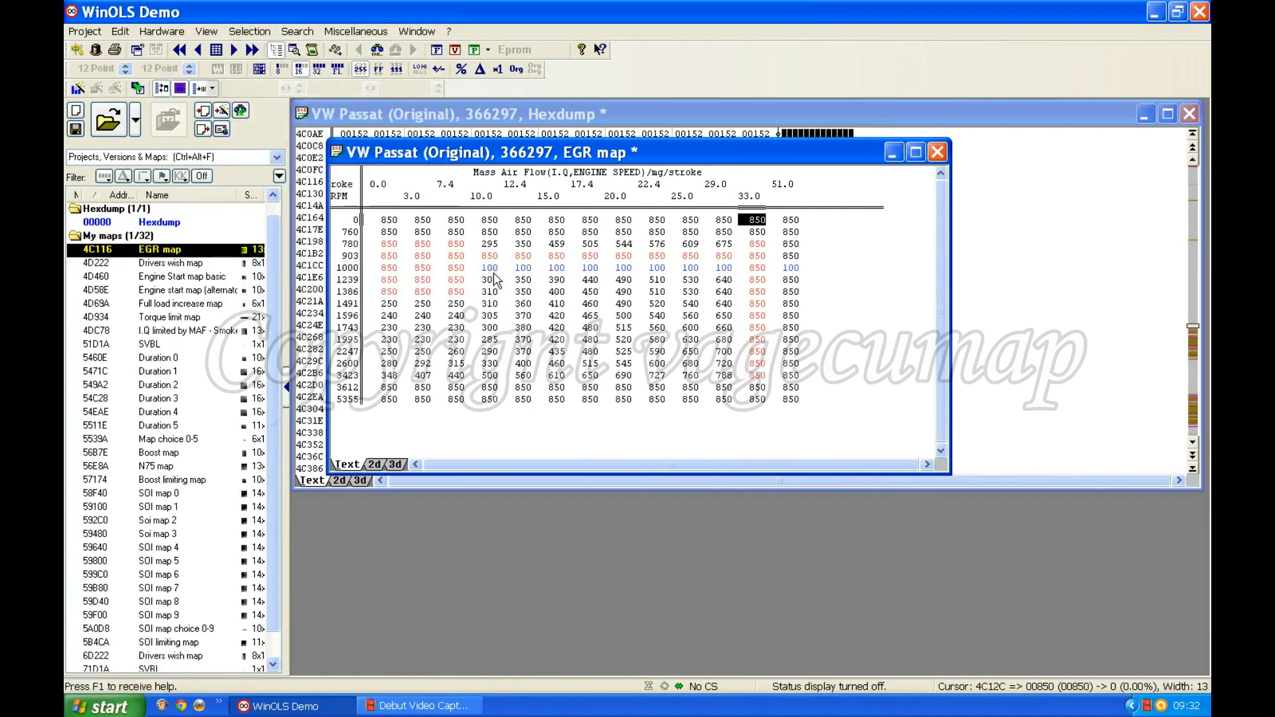
drag(386, 221, 799, 407)
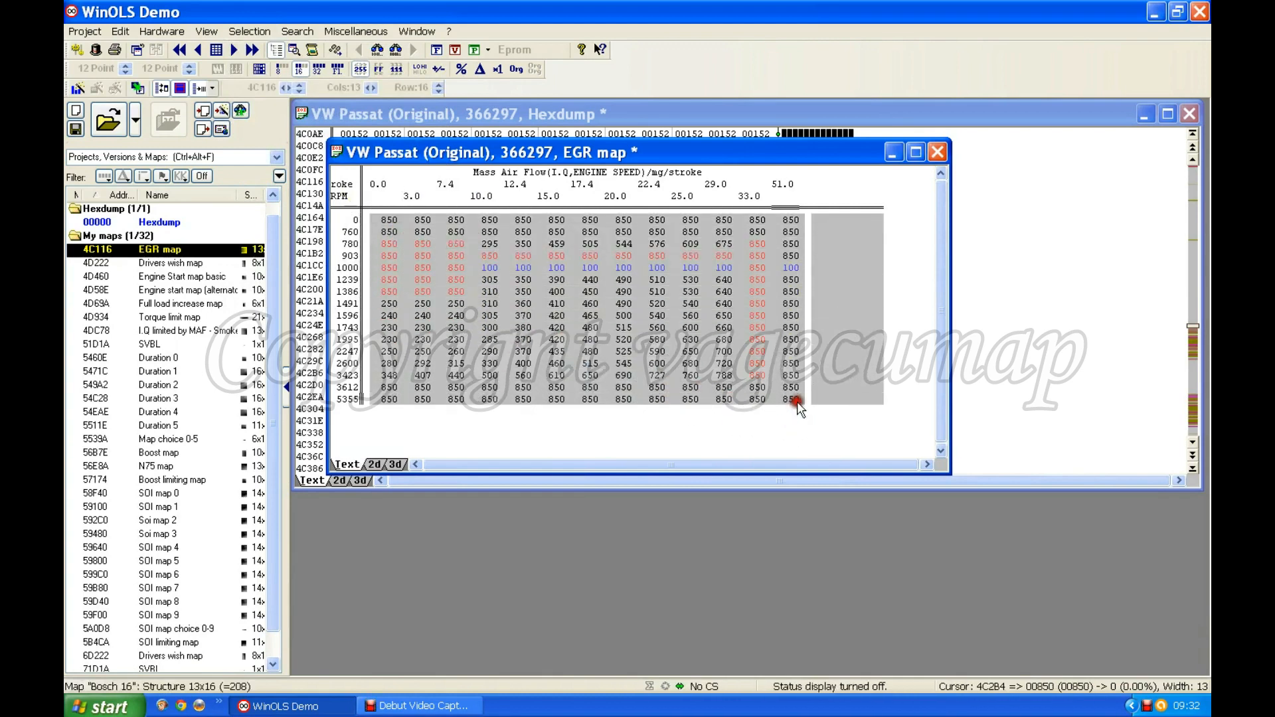
click(395, 221)
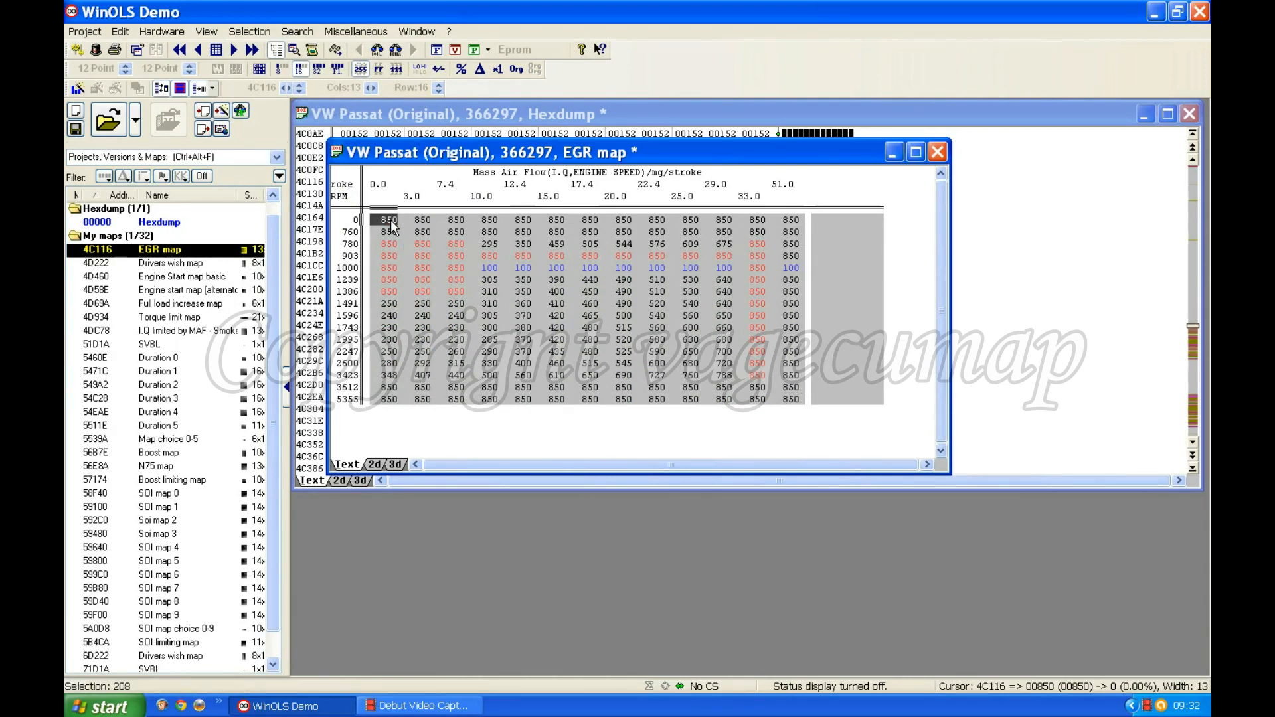
text(85)
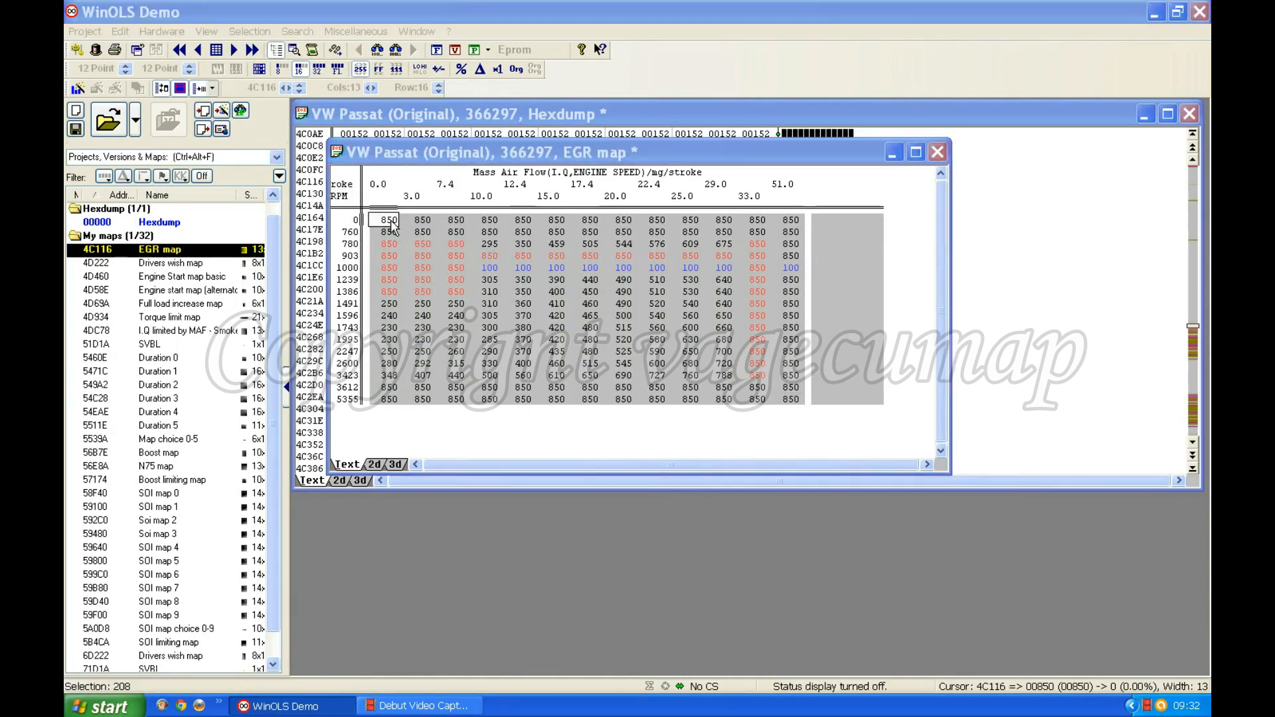
key(Return)
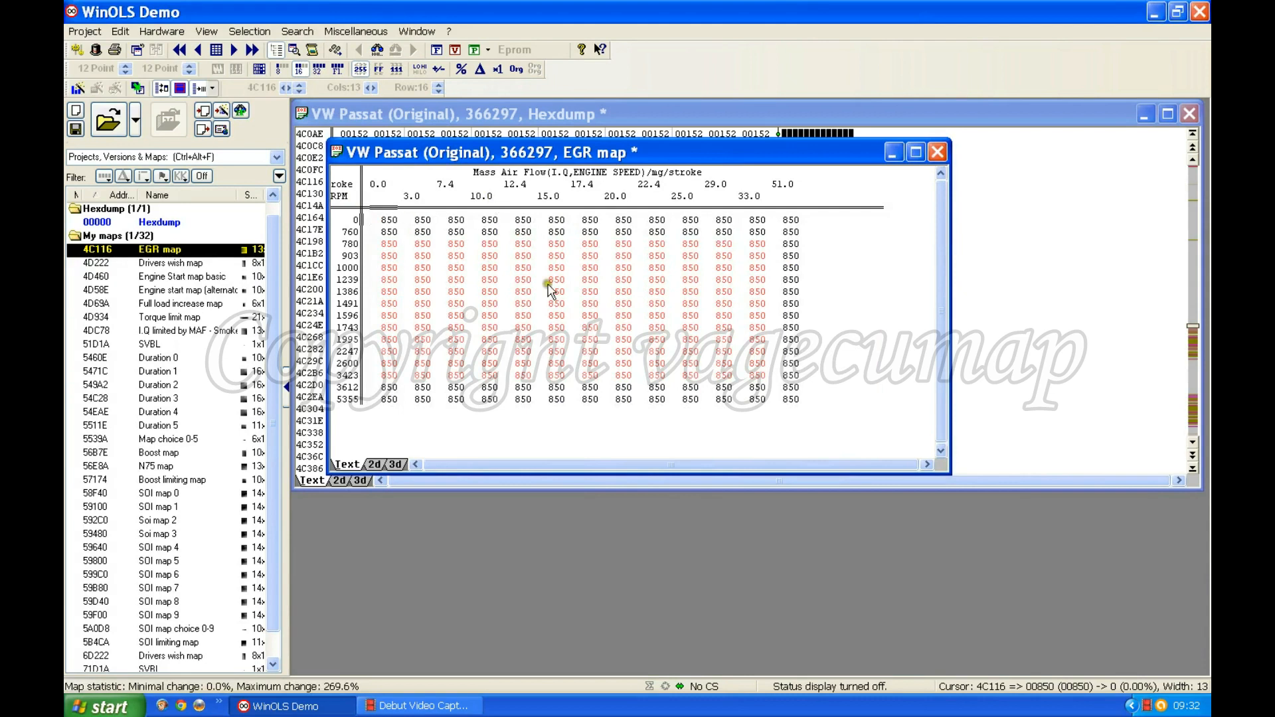
Step: Close the EGR map table and return to the hexdump
click(591, 329)
click(622, 400)
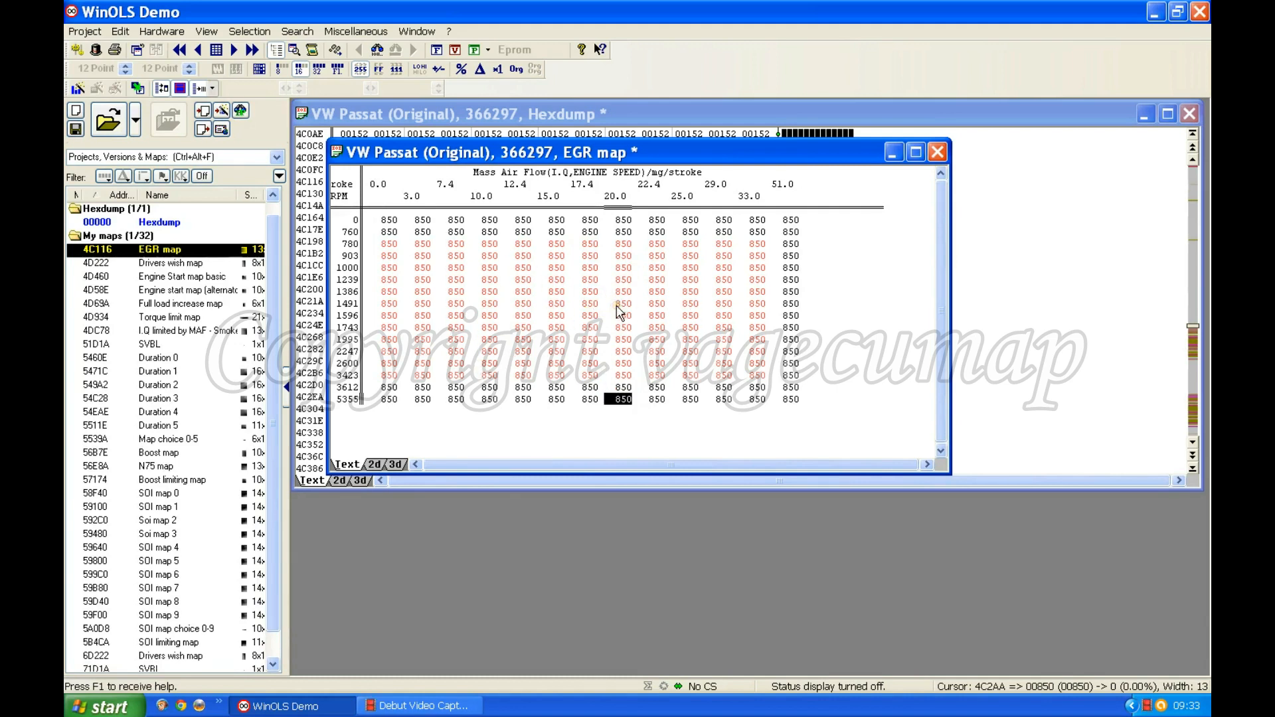
click(582, 280)
click(604, 303)
click(939, 155)
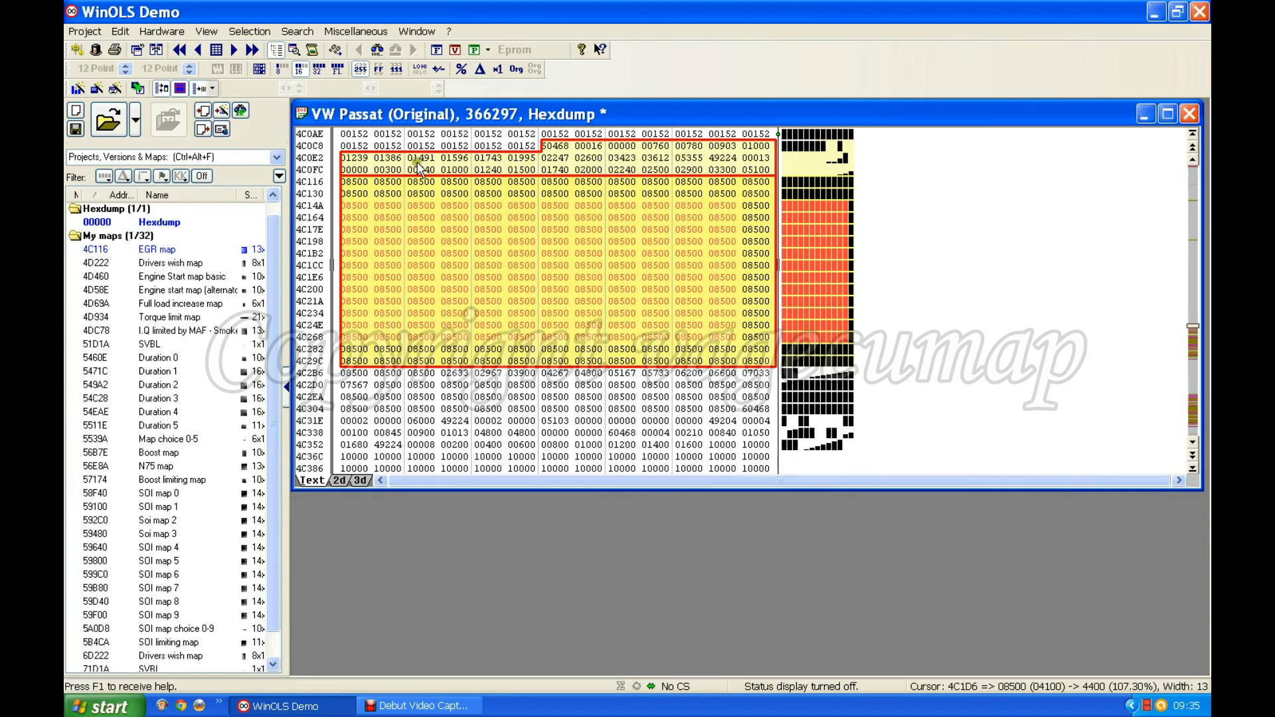
Step: Reopen the EGR map from its highlighted hexdump area and set the last mg/stroke axis value to 55.0
double_click(549, 268)
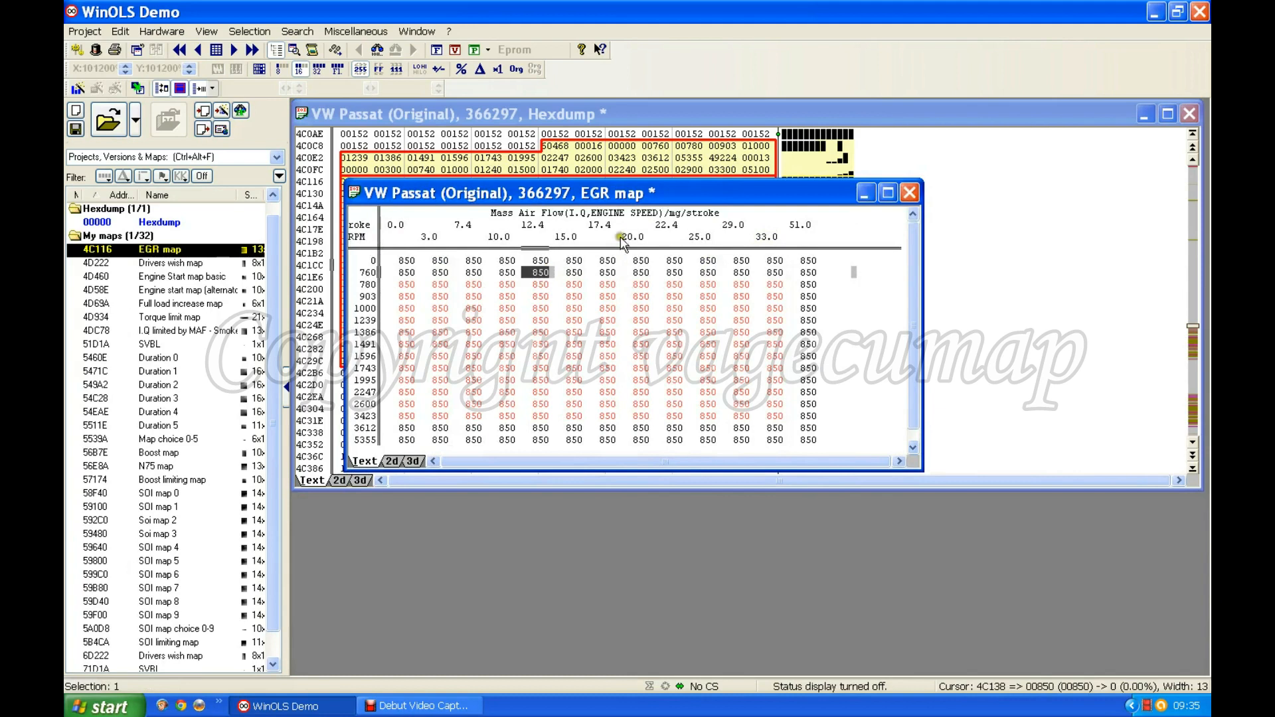
click(624, 239)
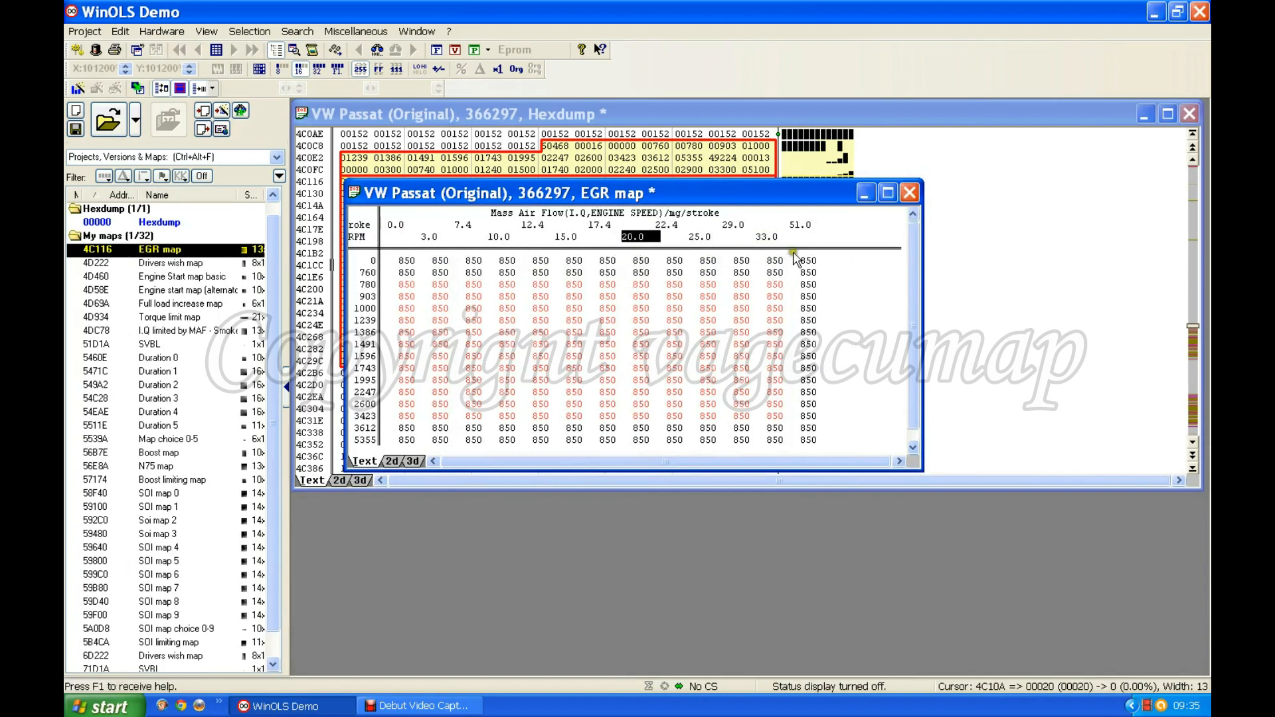
click(802, 226)
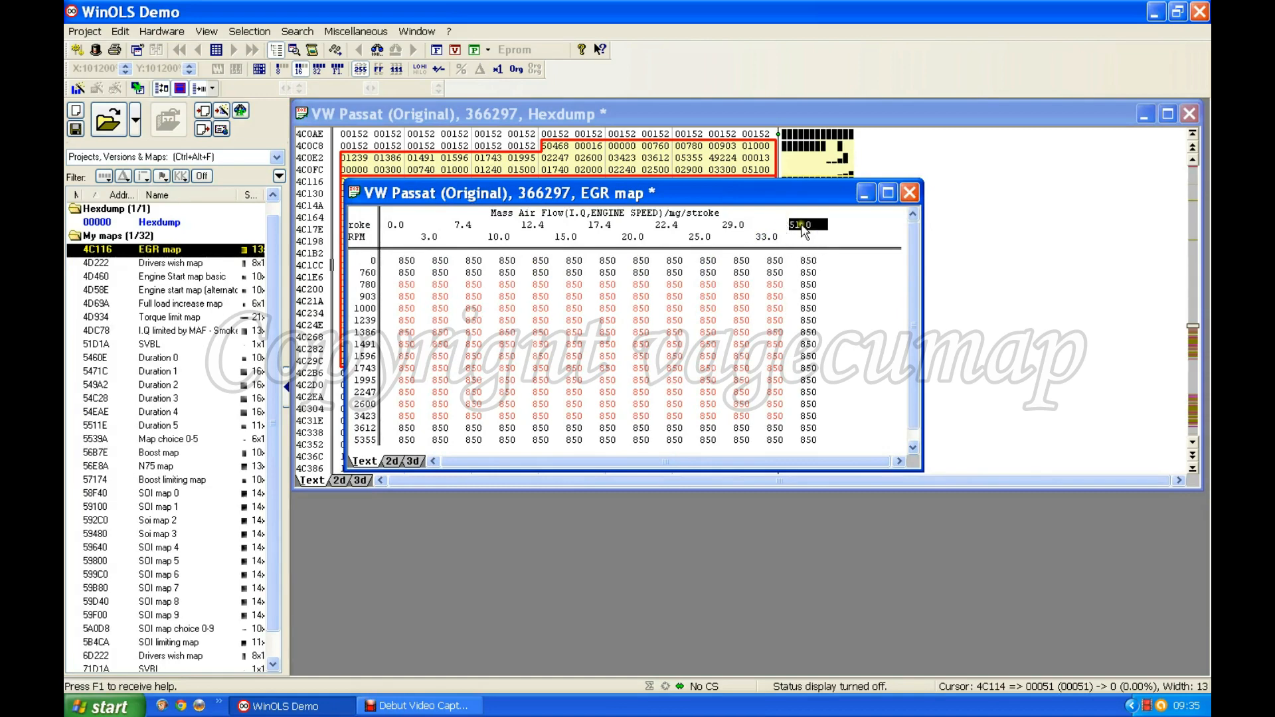
text(55)
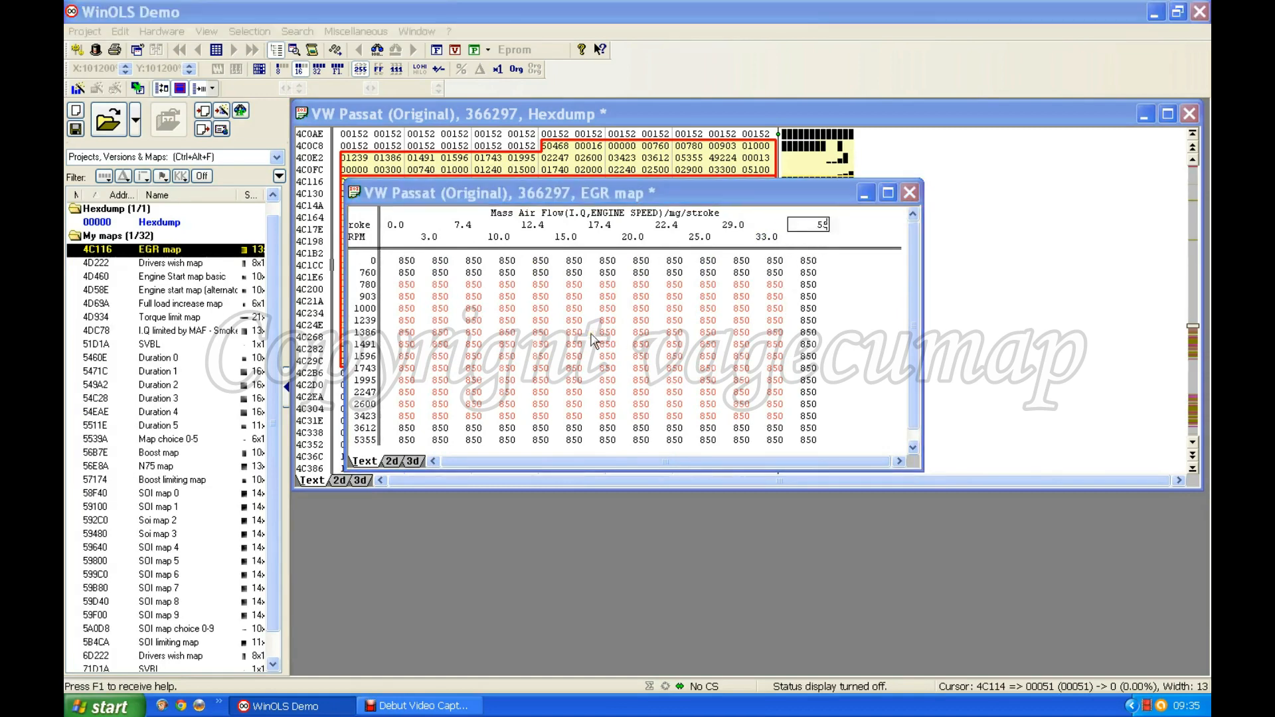
text(.0)
key(Return)
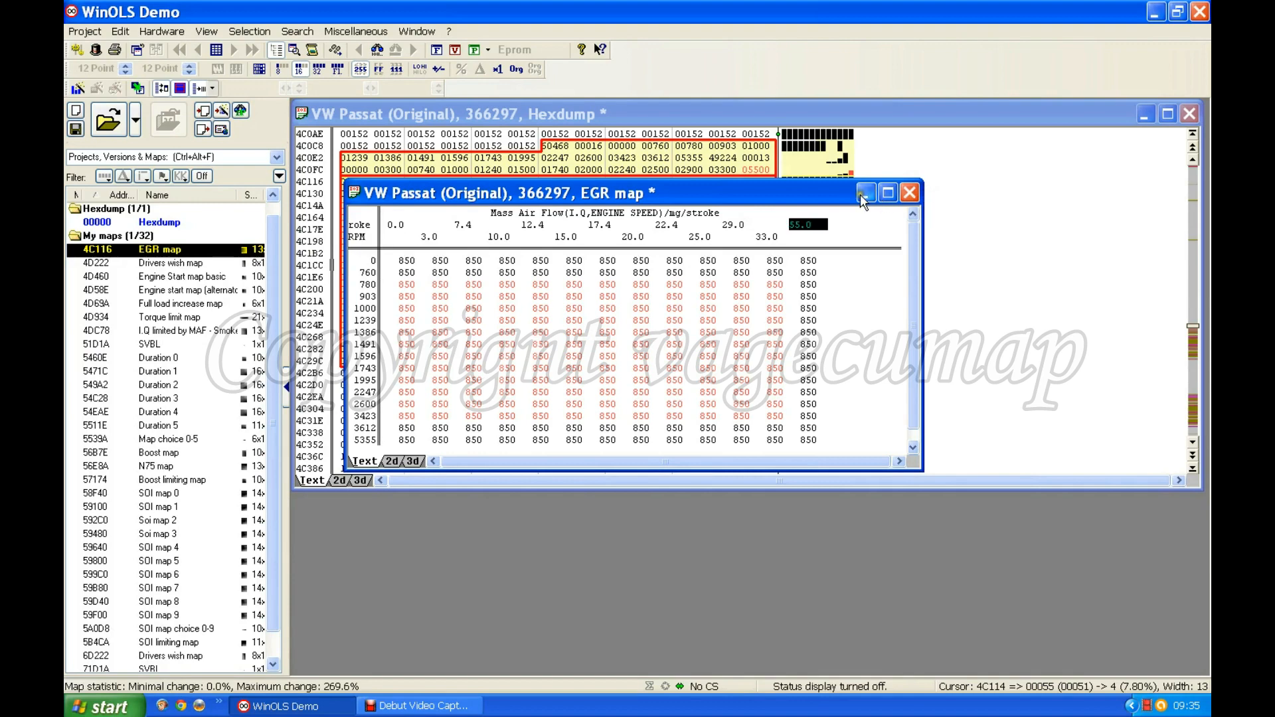
Step: Move the EGR map window clear of the highlighted hexdump area to view the edited values, and close the map
click(740, 329)
drag(747, 190, 750, 351)
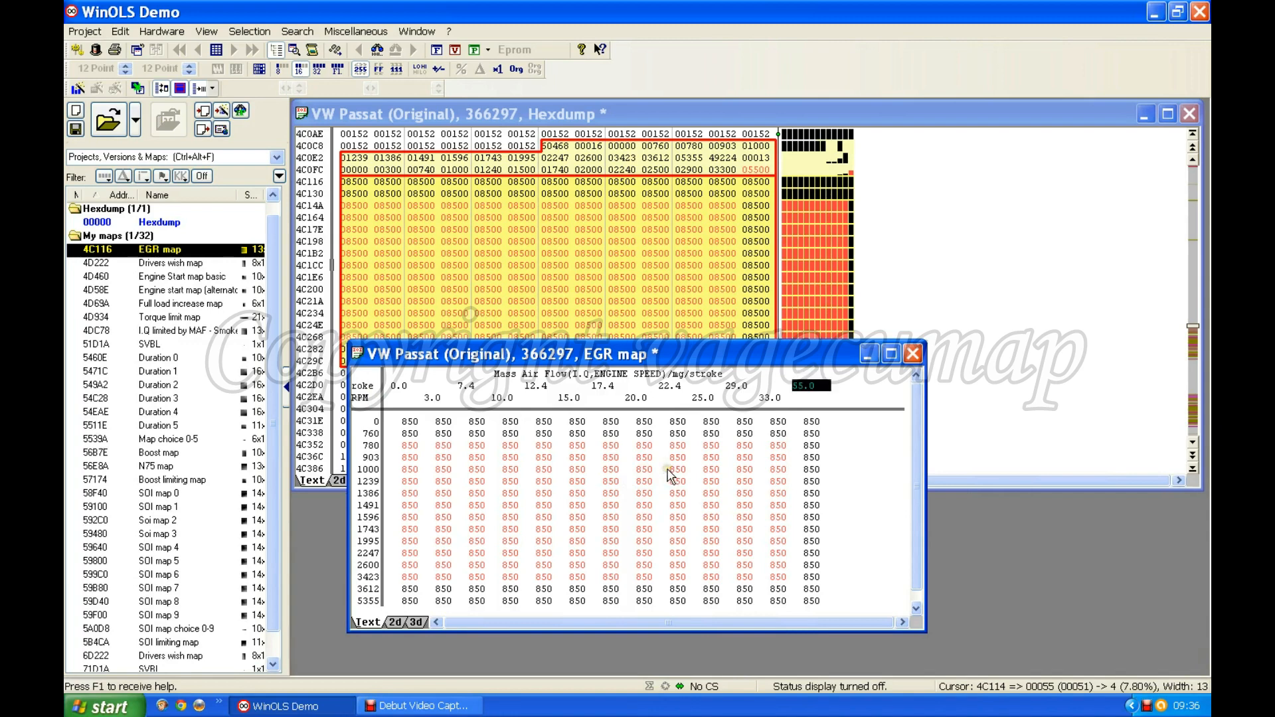
click(911, 353)
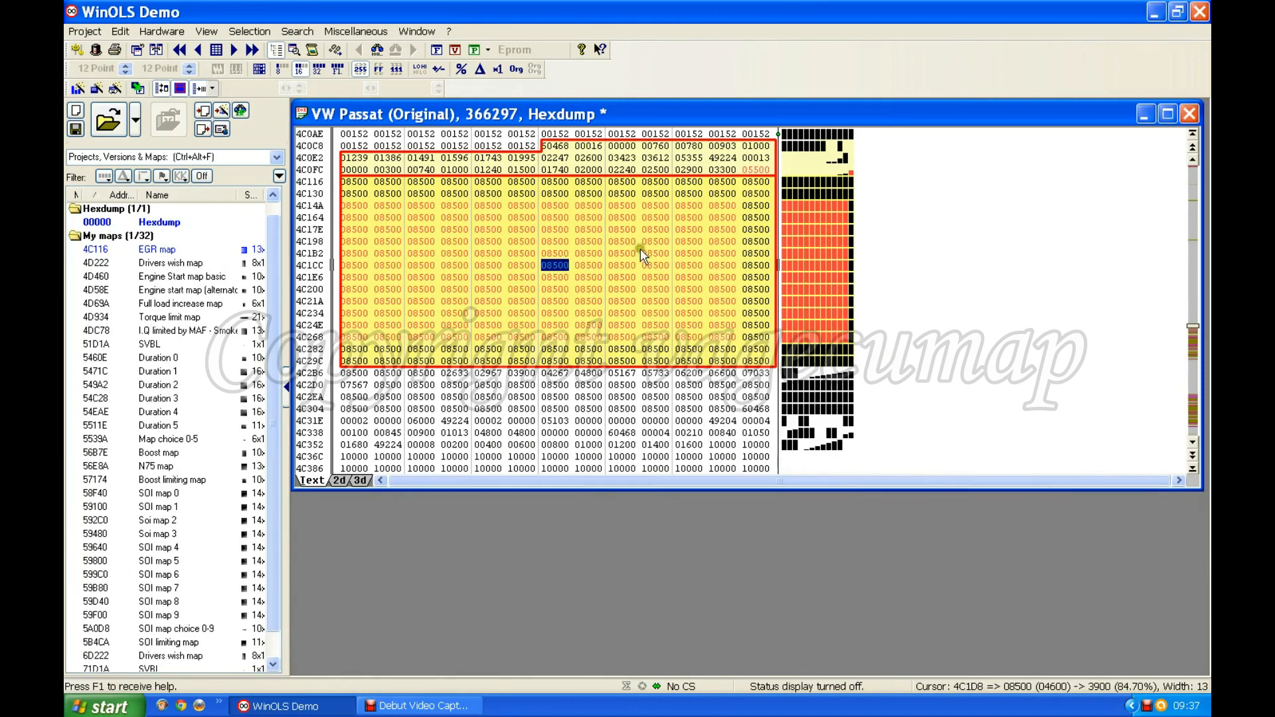
Step: Save the modified VW Passat project as a new version named "egr change"
click(76, 129)
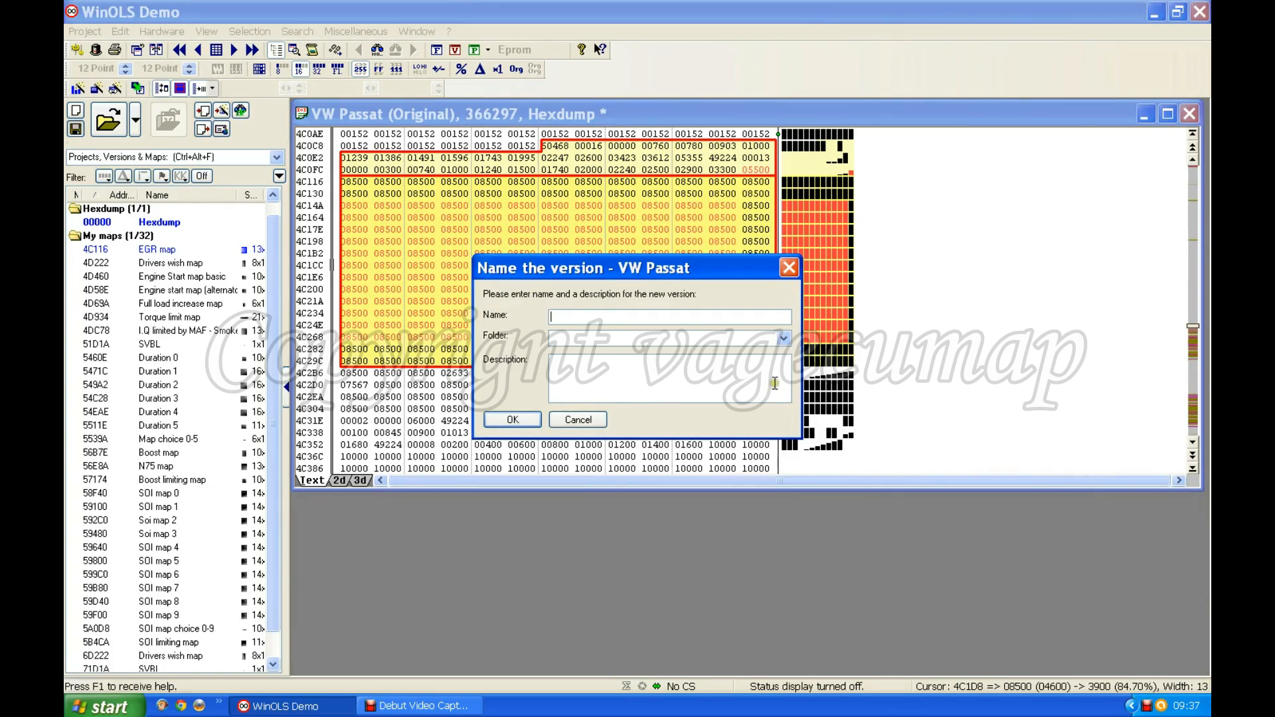
text(egr change)
click(514, 419)
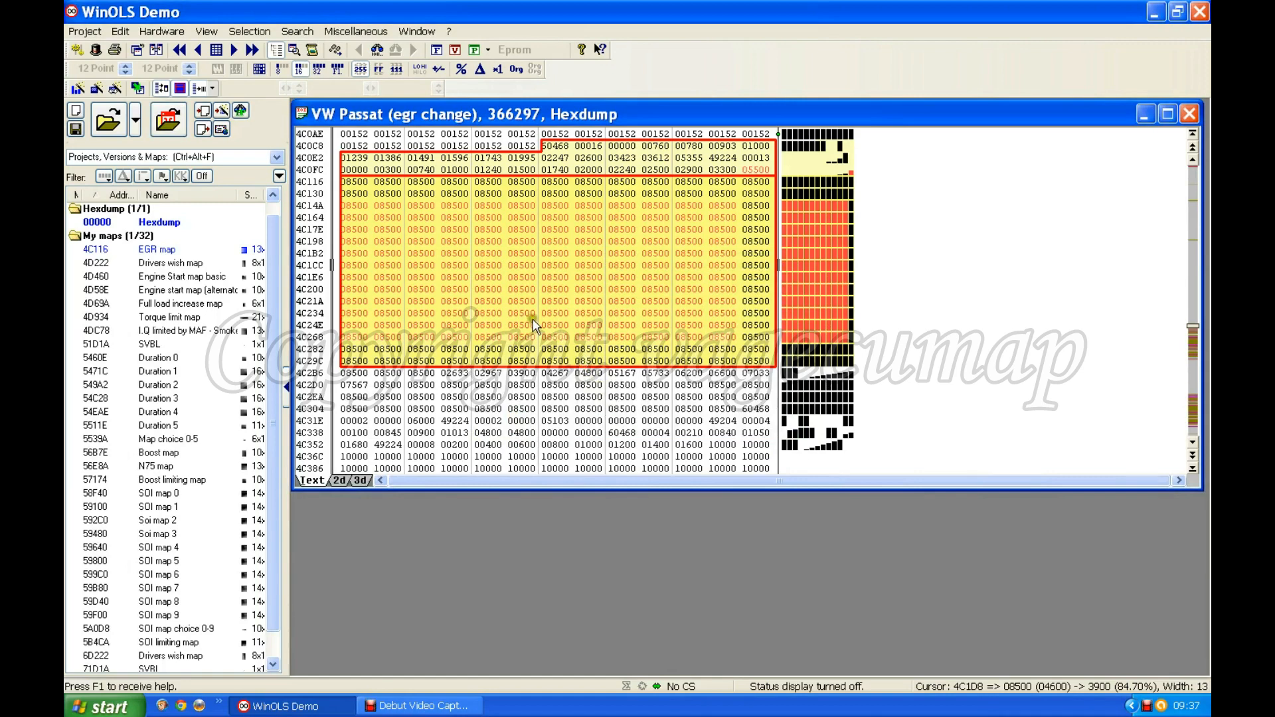
Step: Try to delete the "egr change" version from the VW Passat project's version list and close the list
click(178, 126)
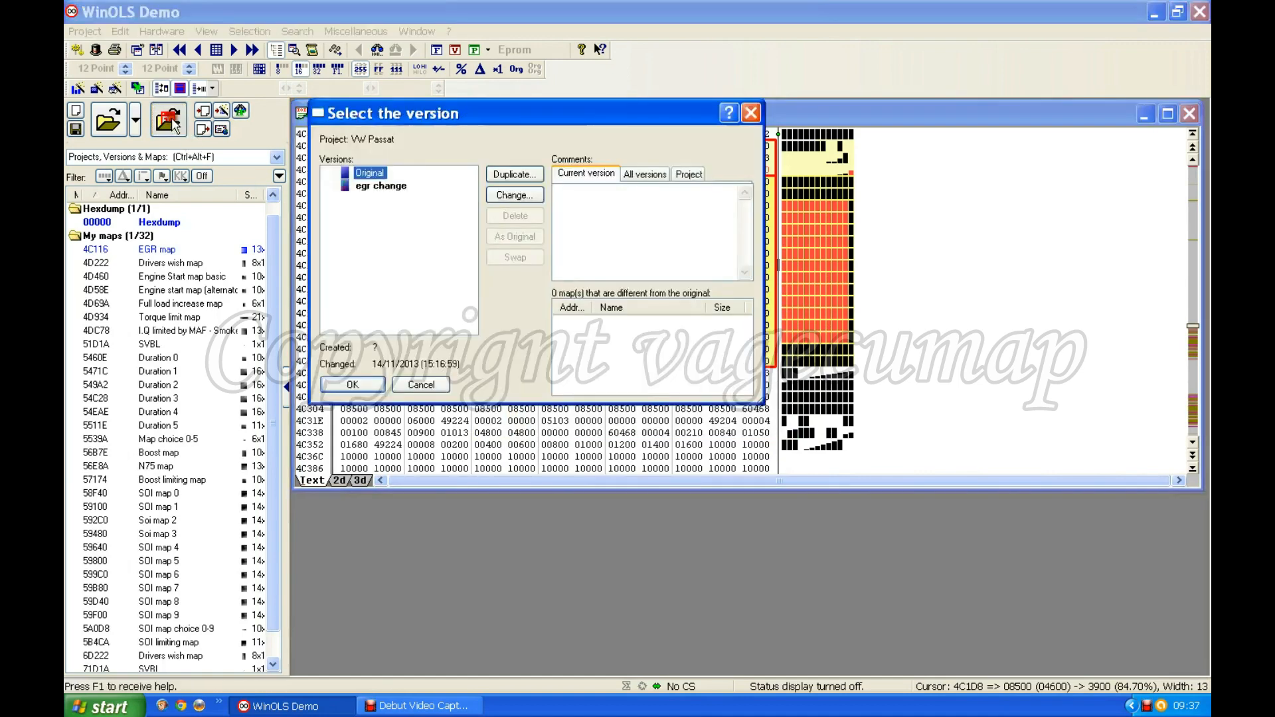
click(380, 187)
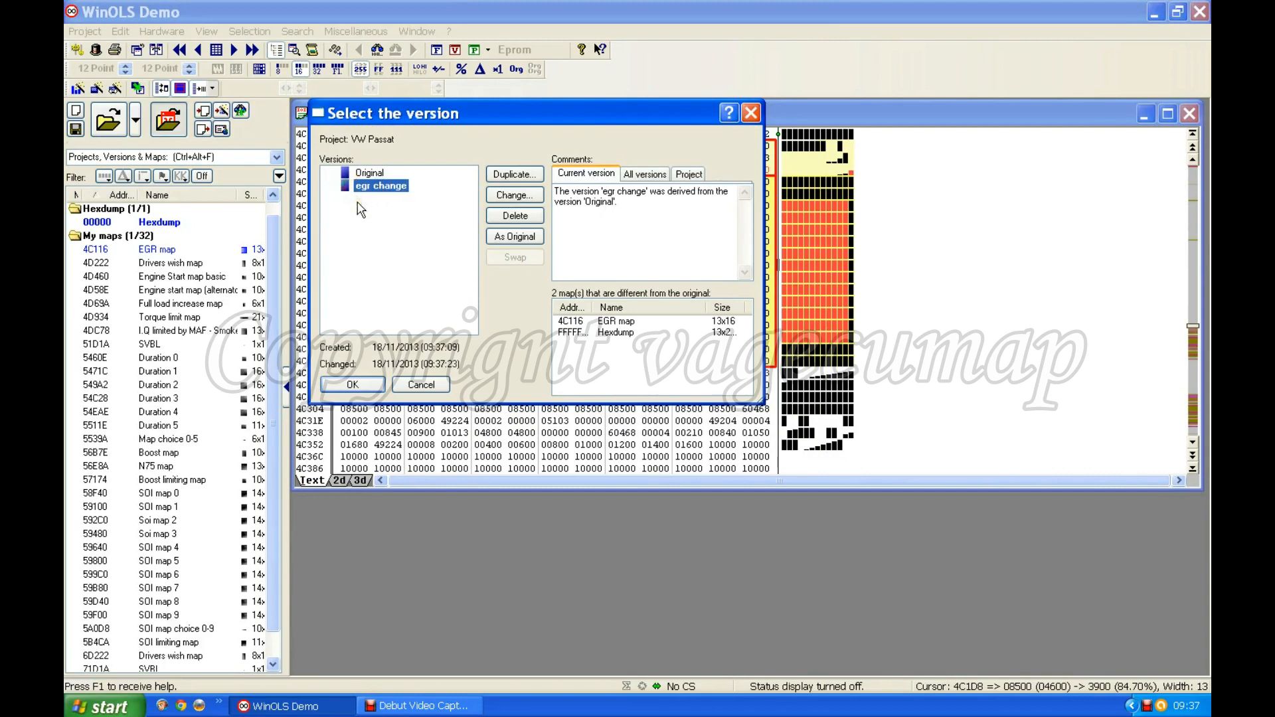
click(511, 217)
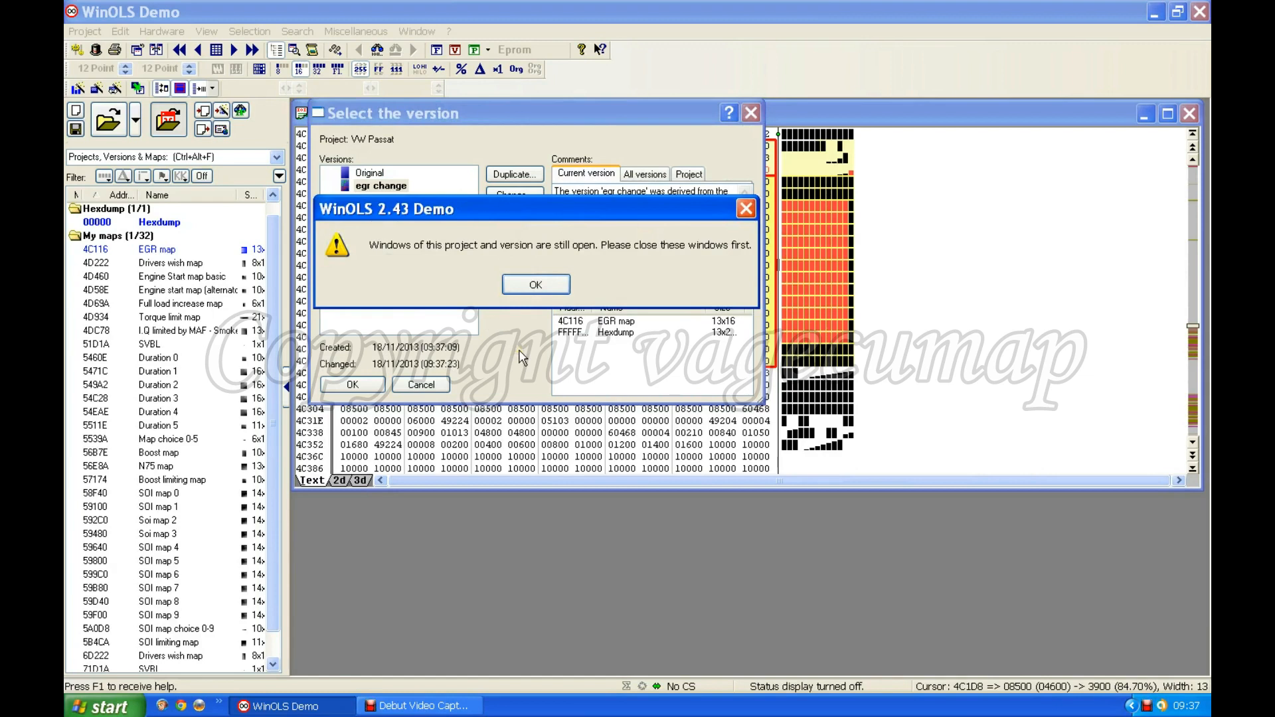
click(534, 286)
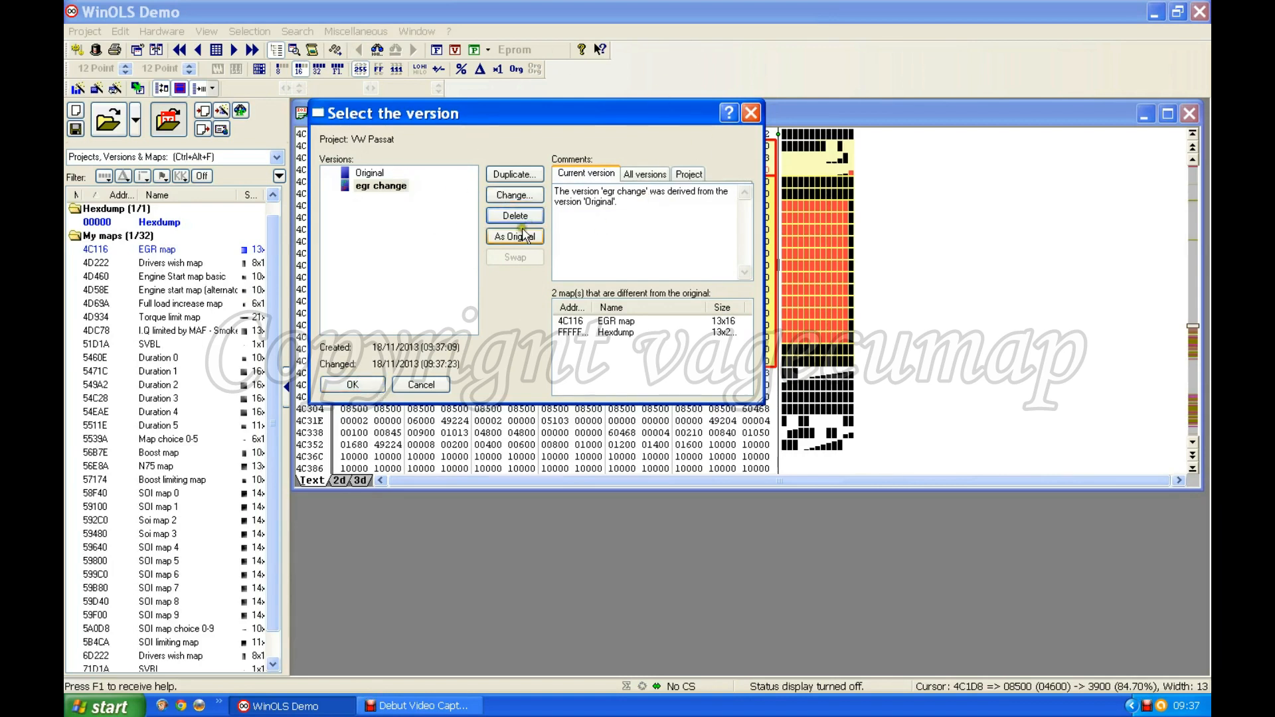
click(751, 115)
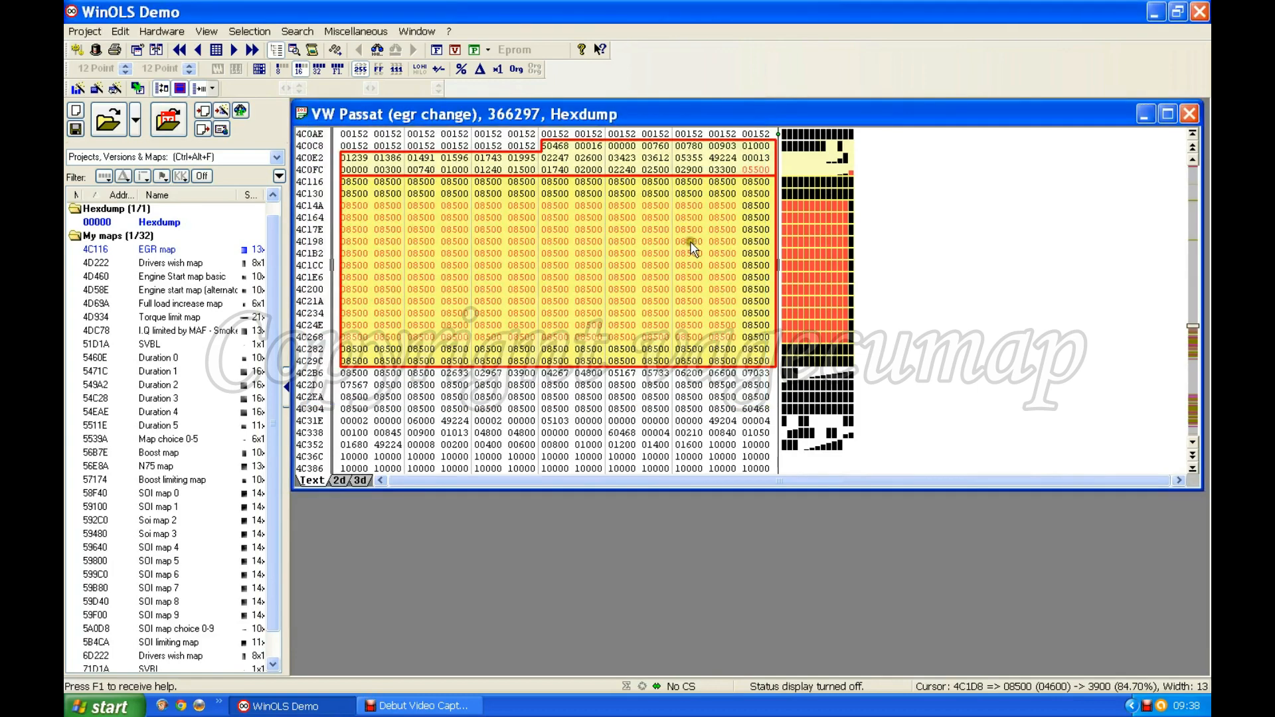